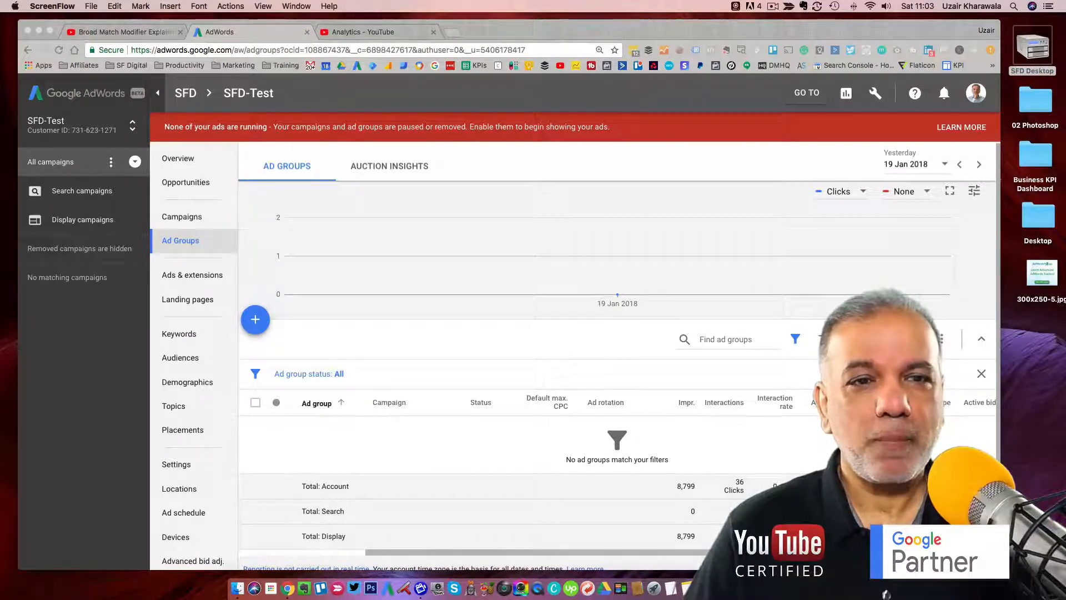
Start a new Display Network campaign with Website traffic as its goal.
click(82, 221)
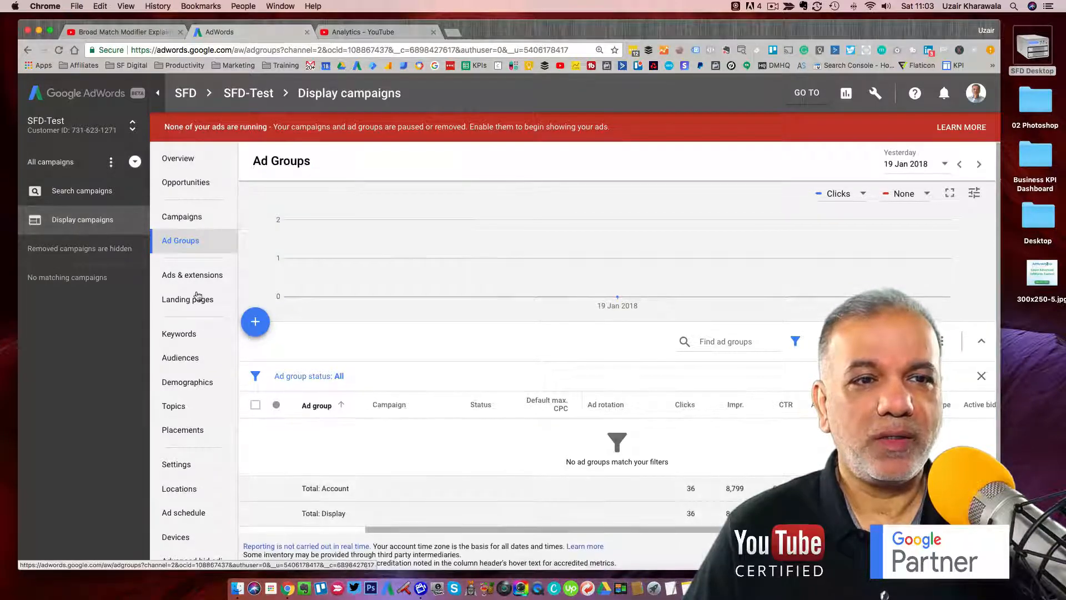
click(203, 225)
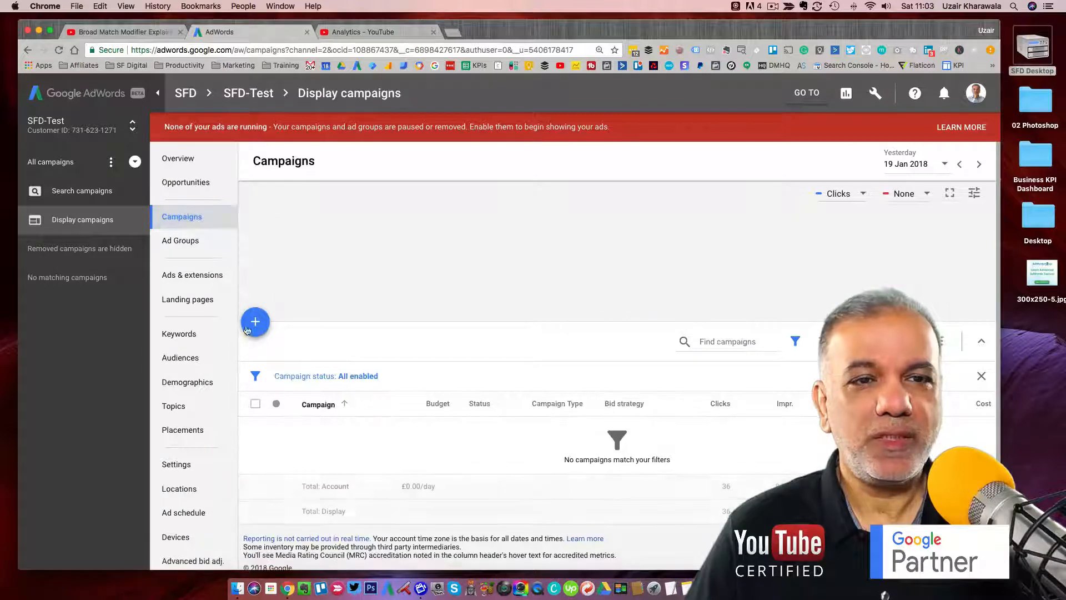
click(261, 322)
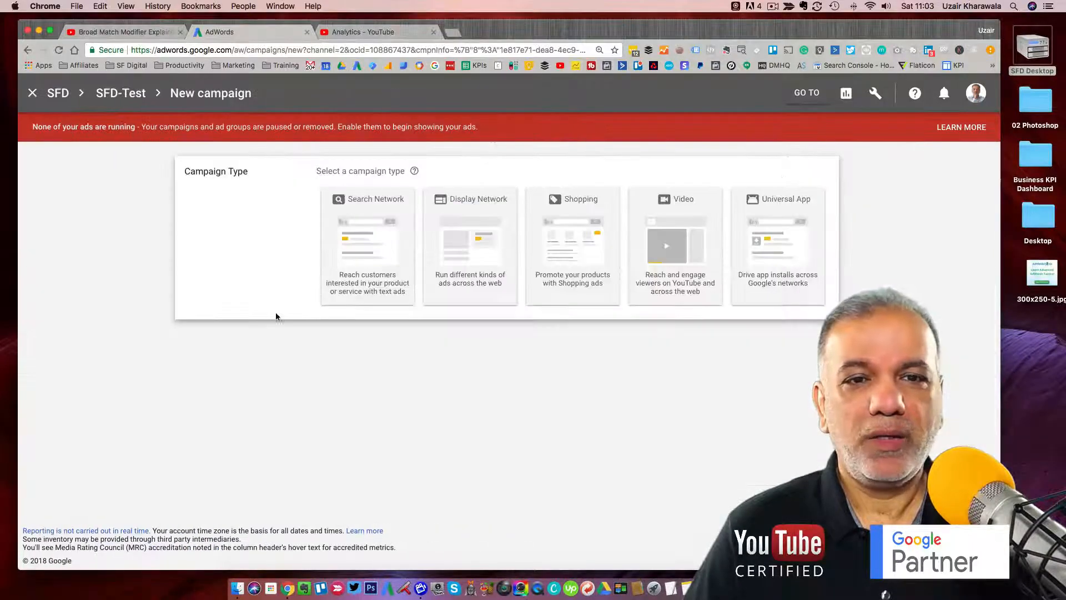
click(470, 237)
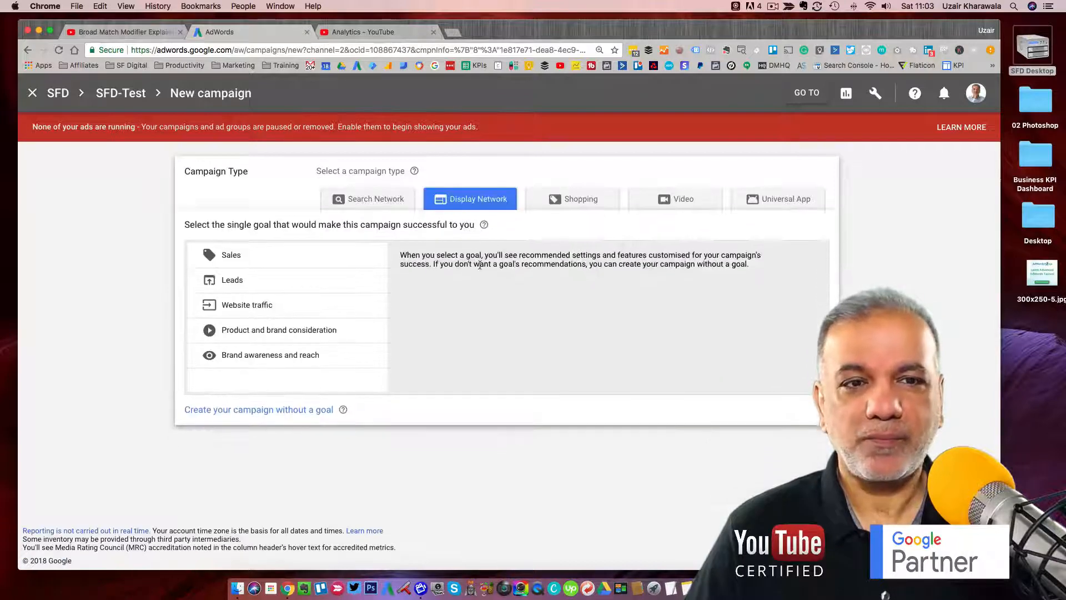
click(254, 308)
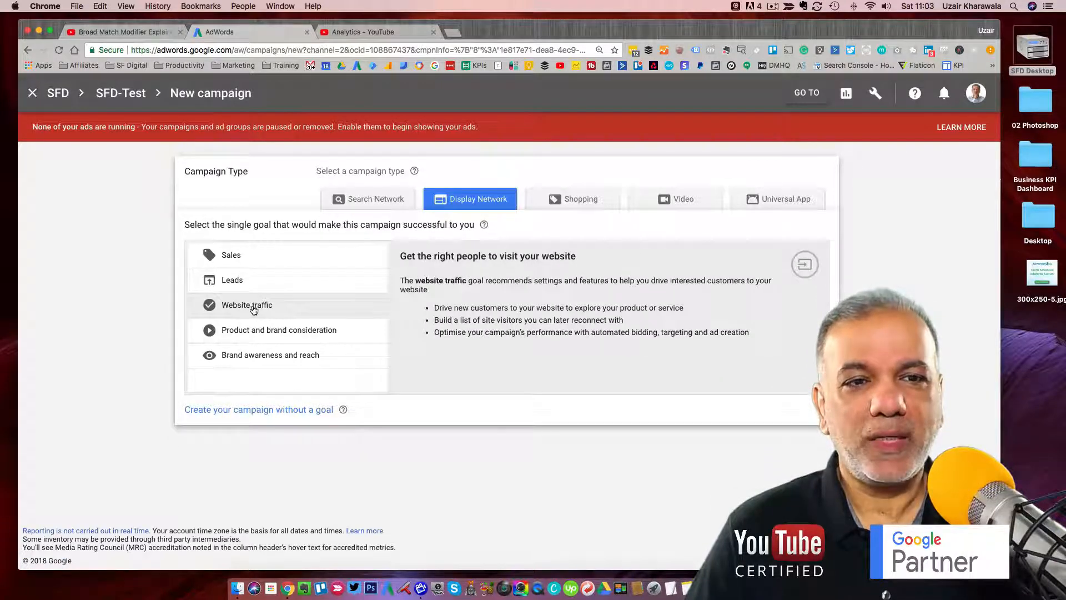
scroll(481, 359, down, 5)
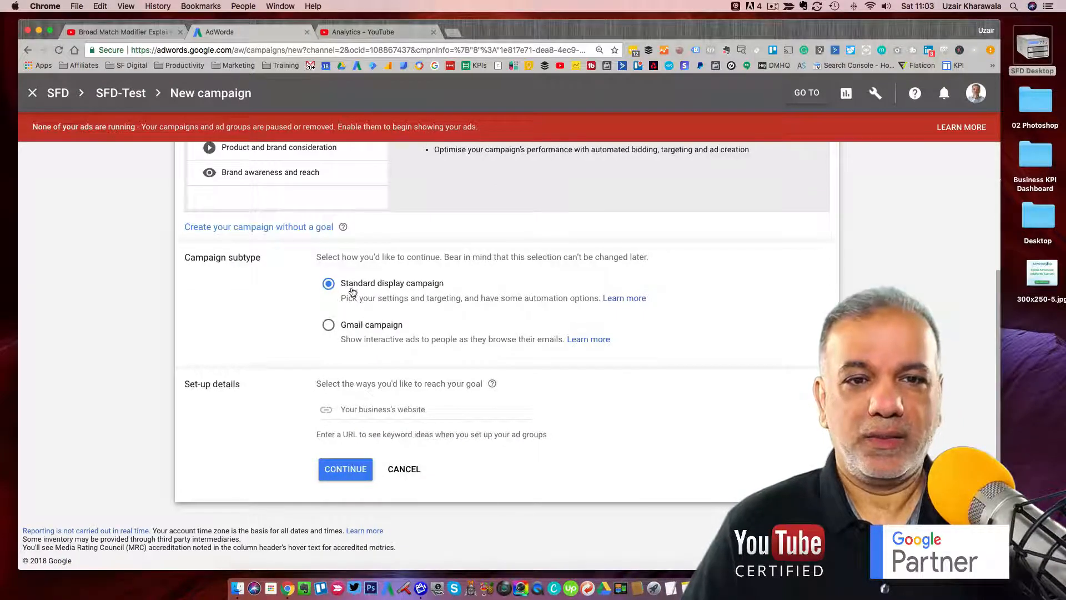
click(387, 410)
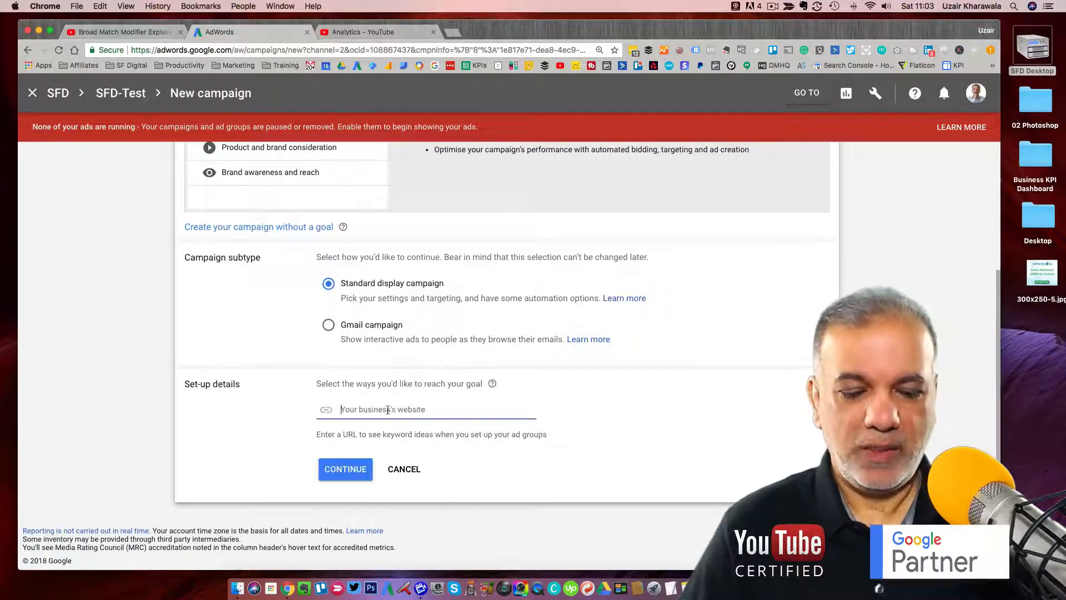
text(www.sfdig)
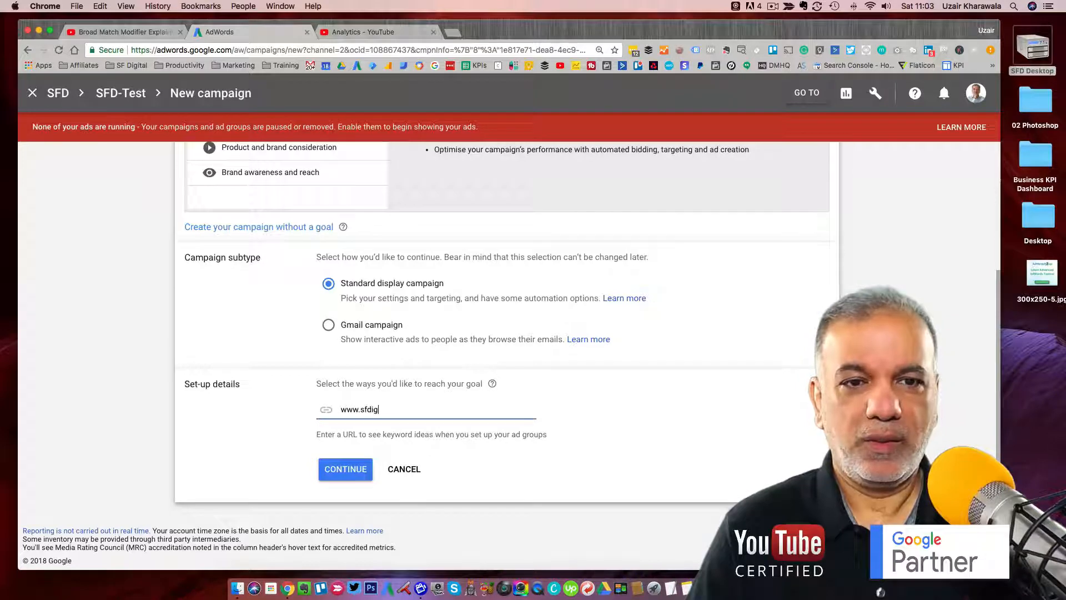
text(ital.co.uk)
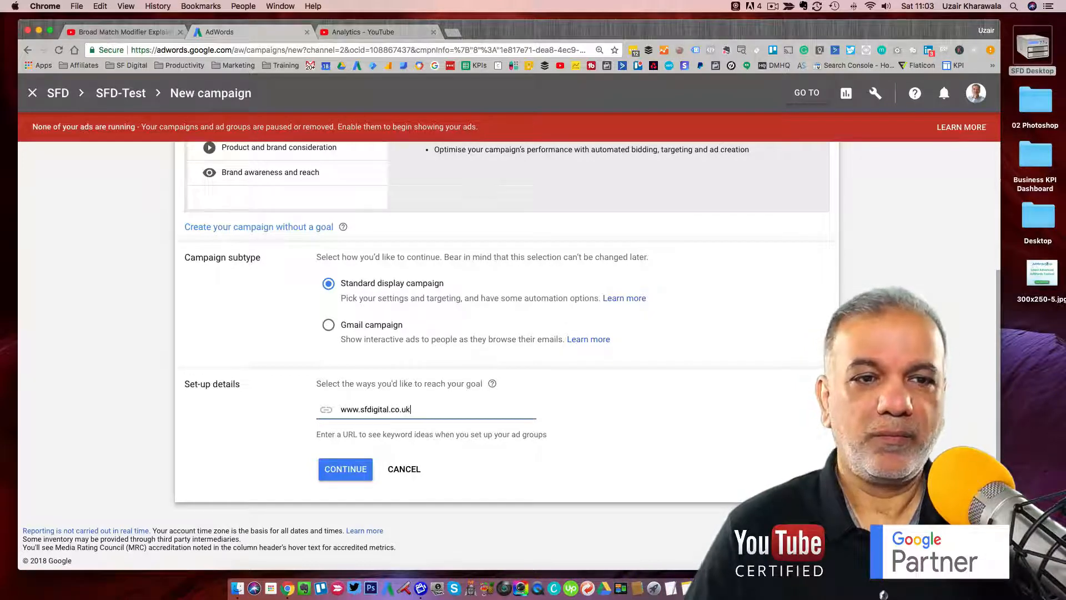
click(357, 478)
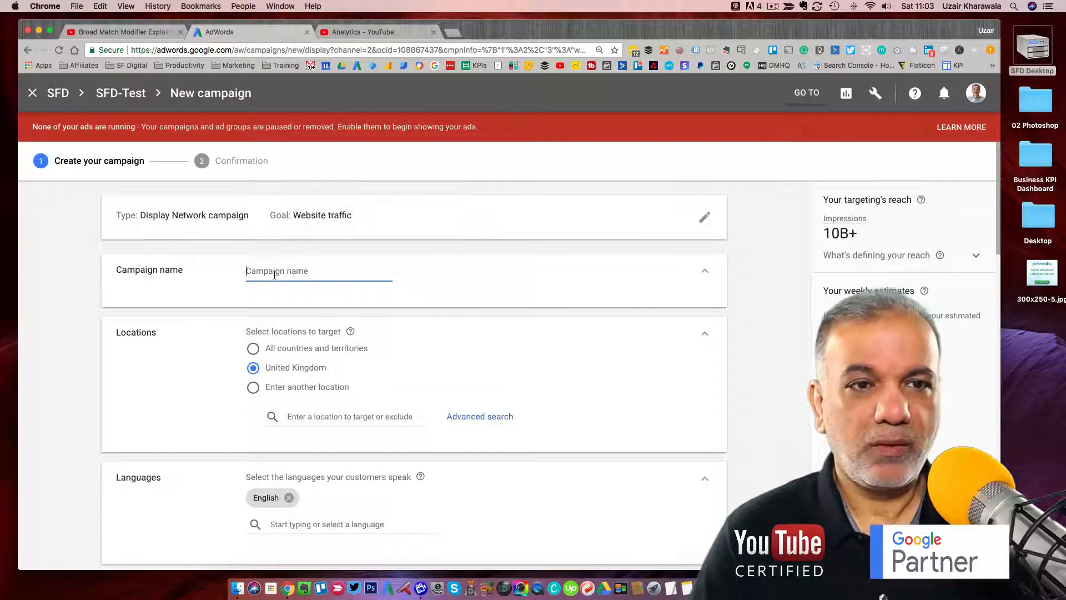
Name the campaign "GDN | AdWords Ninja".
text(GDN |)
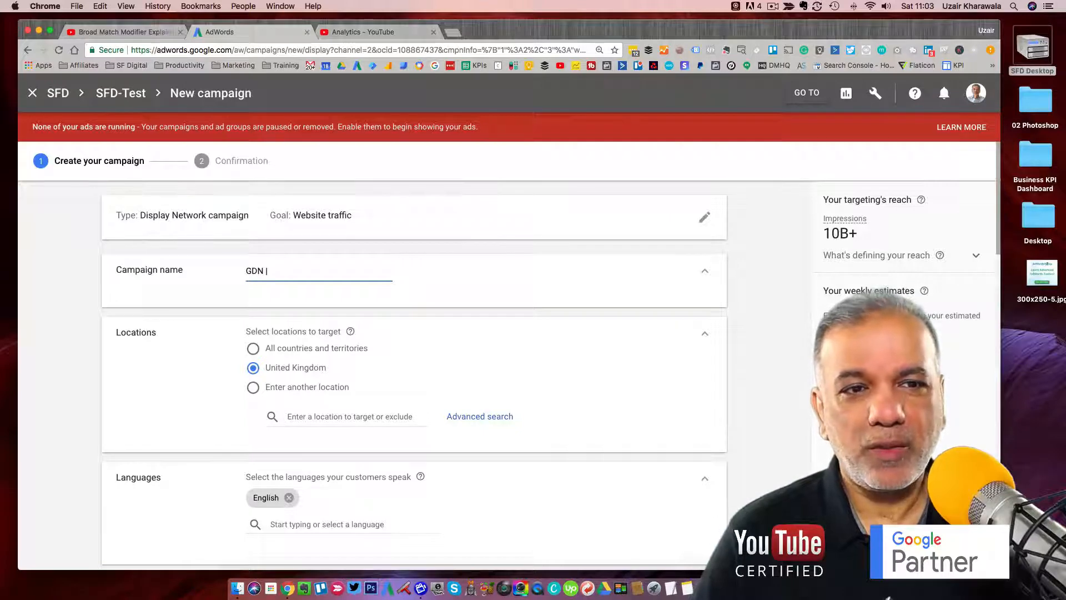
text(AdW)
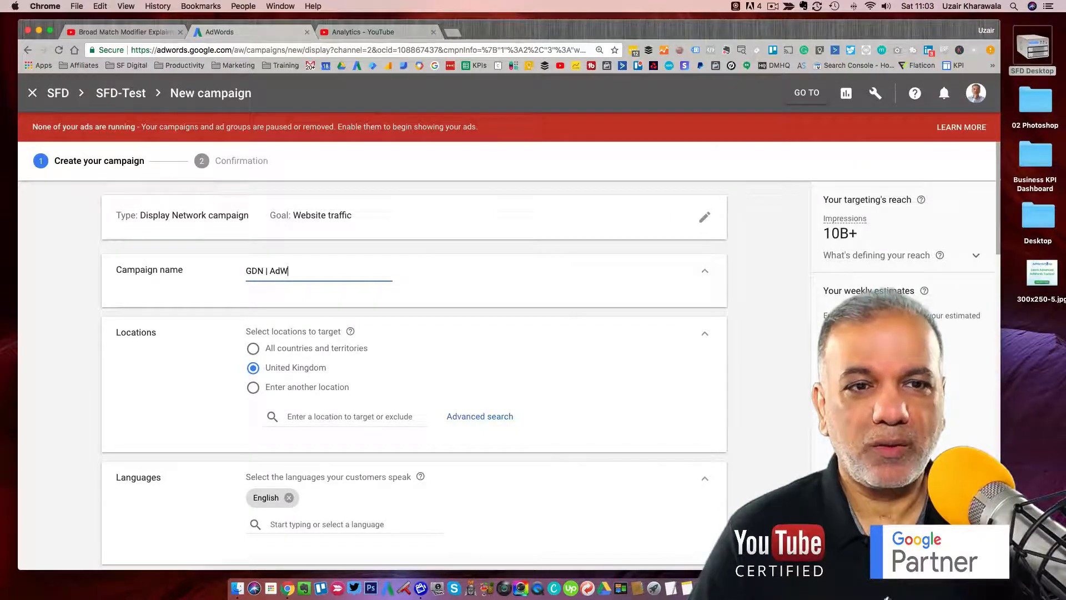
text(ords Ninj)
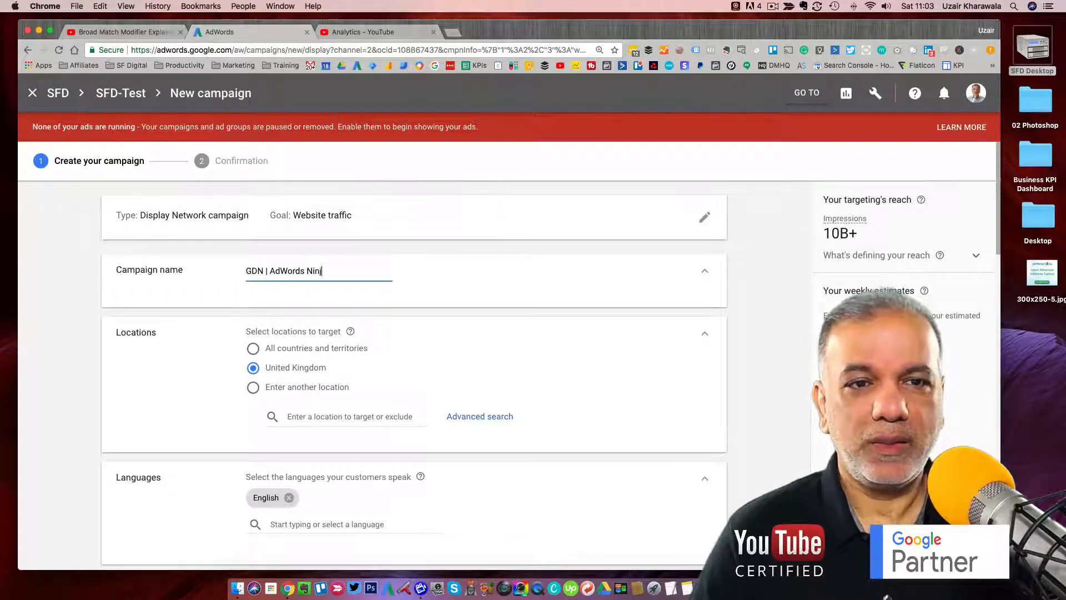
text(a)
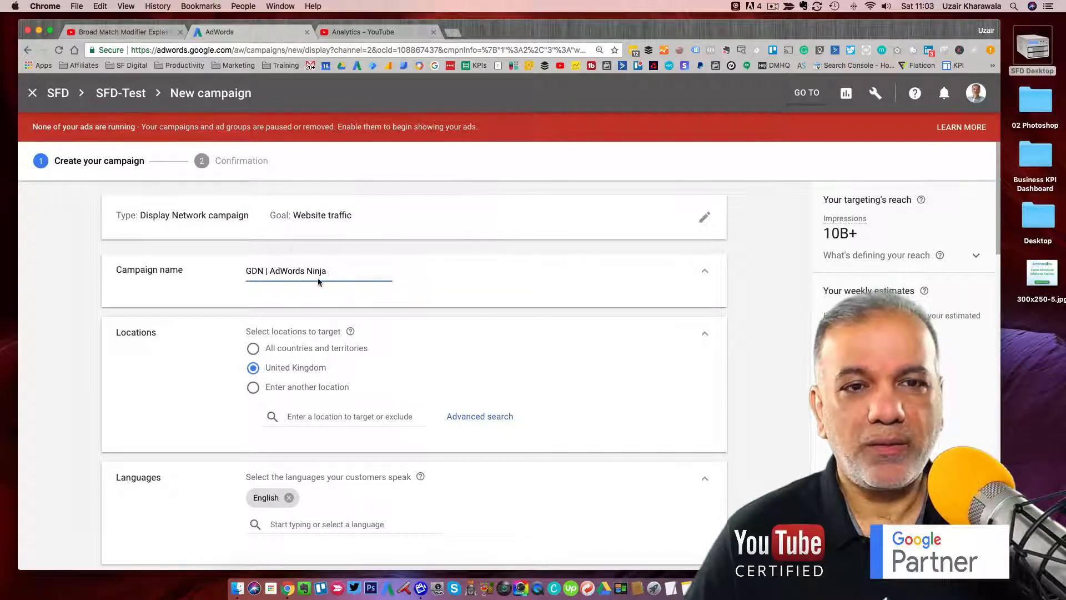
Turn off Enhanced CPC for the campaign's Manual CPC bid strategy.
scroll(436, 340, down, 3)
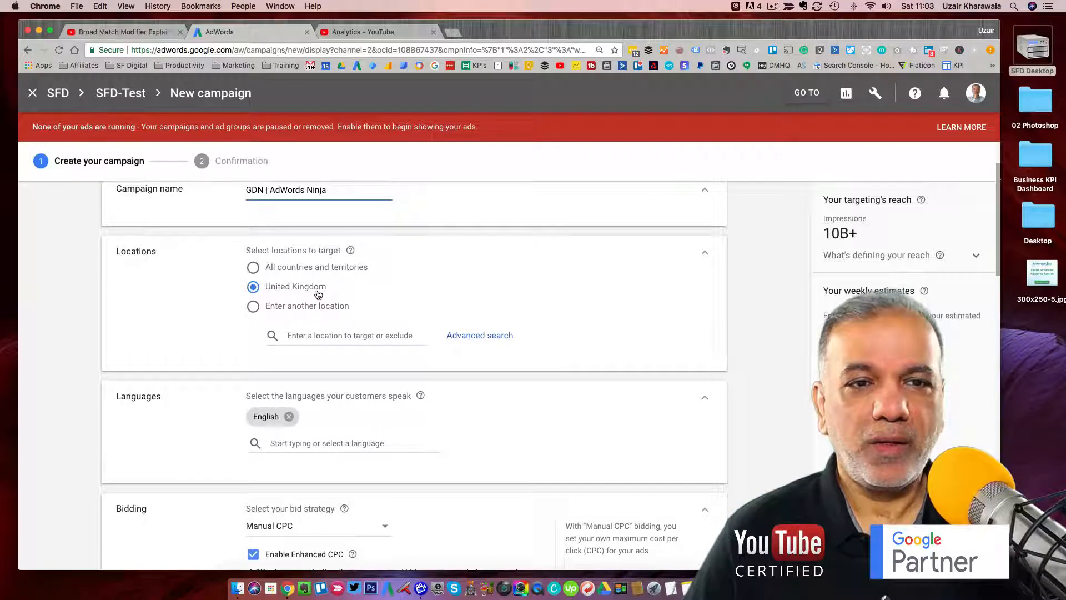
scroll(321, 337, down, 4)
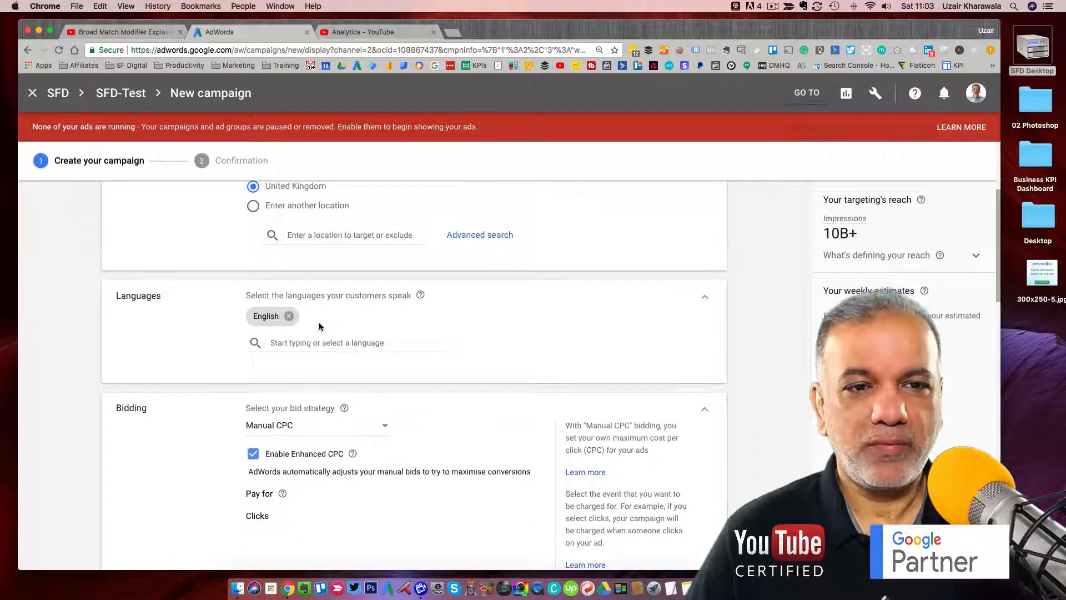
scroll(319, 322, down, 3)
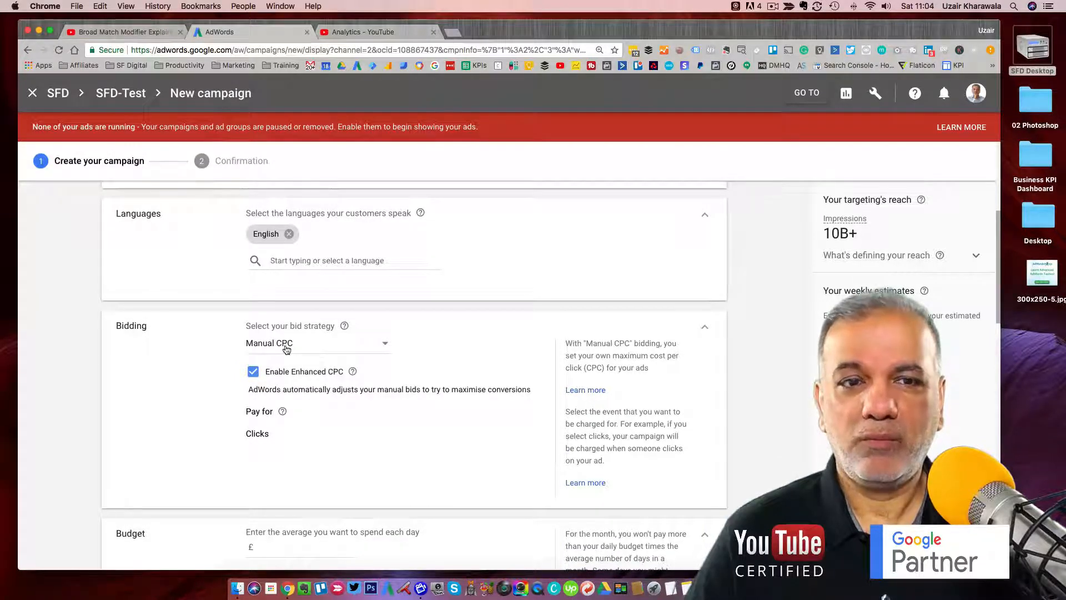
click(252, 372)
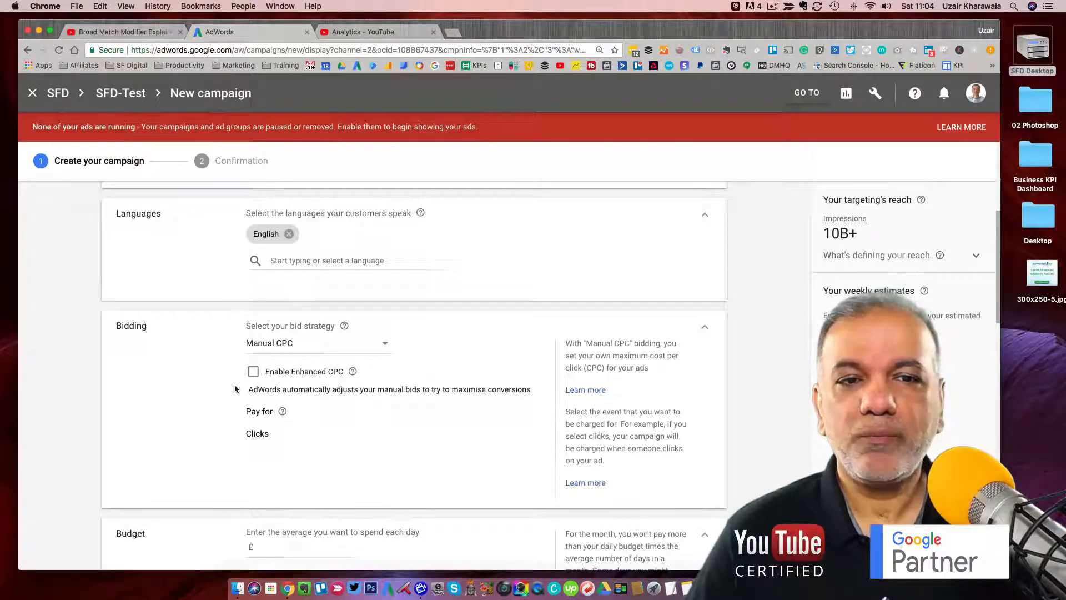
Set the average daily budget to £10 and check the delivery method options.
scroll(233, 385, down, 5)
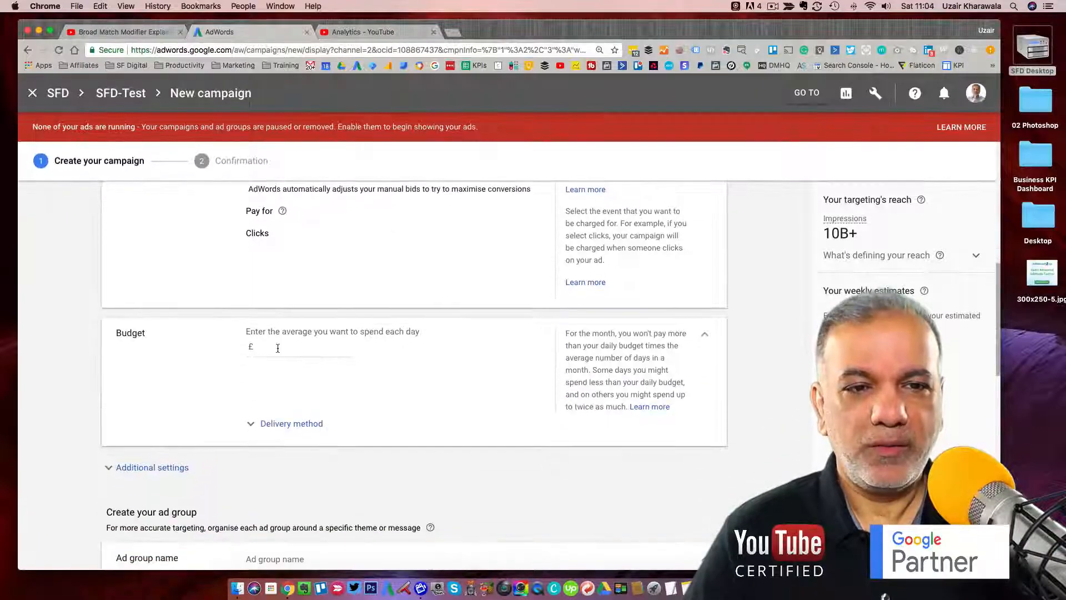
click(278, 348)
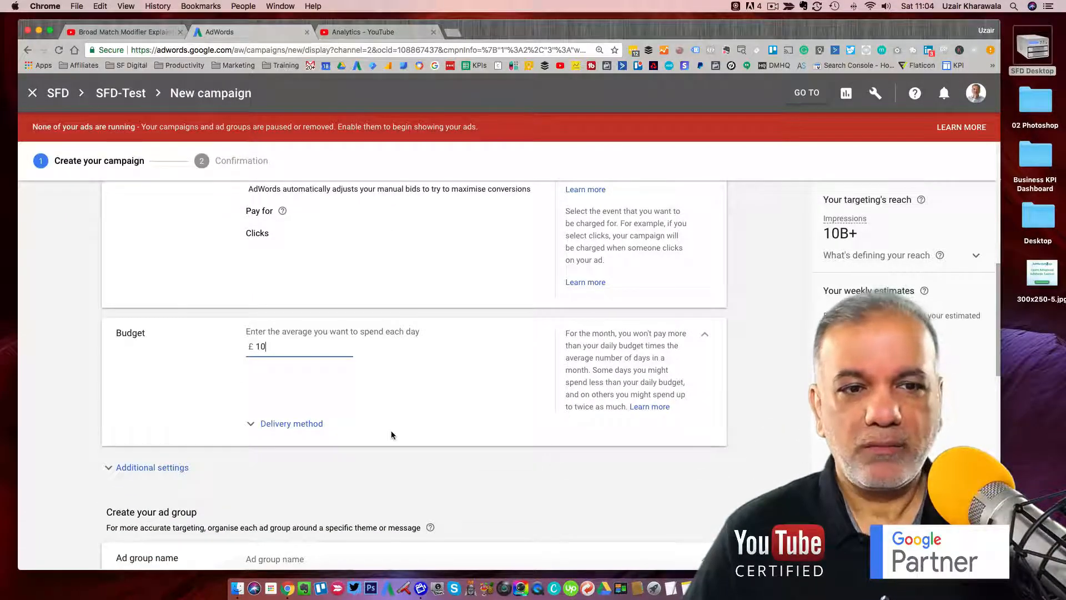
text(10)
scroll(391, 433, down, 1)
click(300, 371)
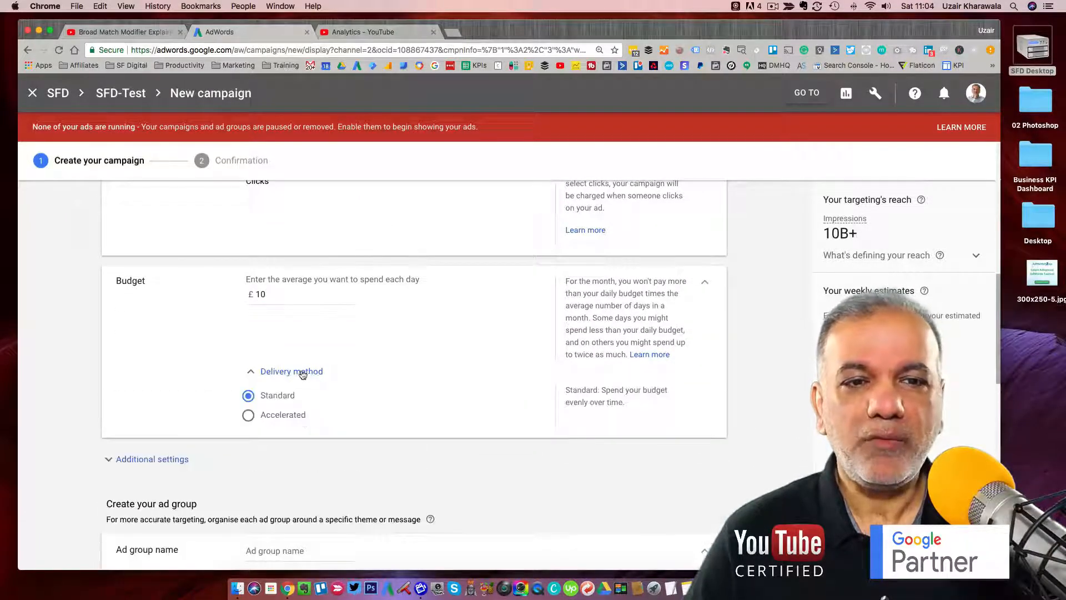
click(253, 373)
scroll(392, 416, down, 2)
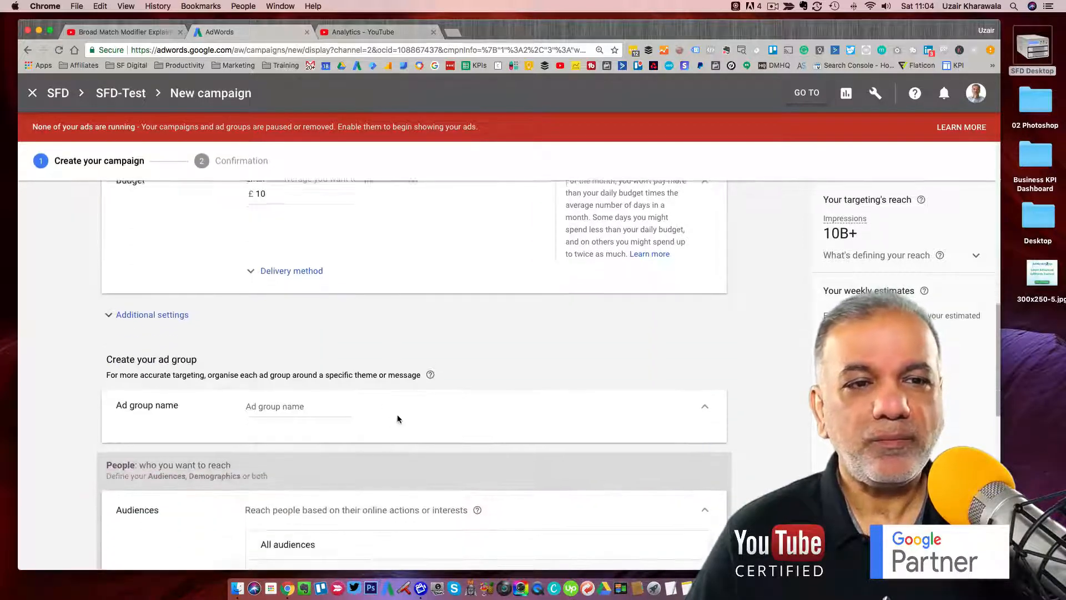
In the additional settings, cap viewable impressions at 3 per day for this campaign.
click(155, 312)
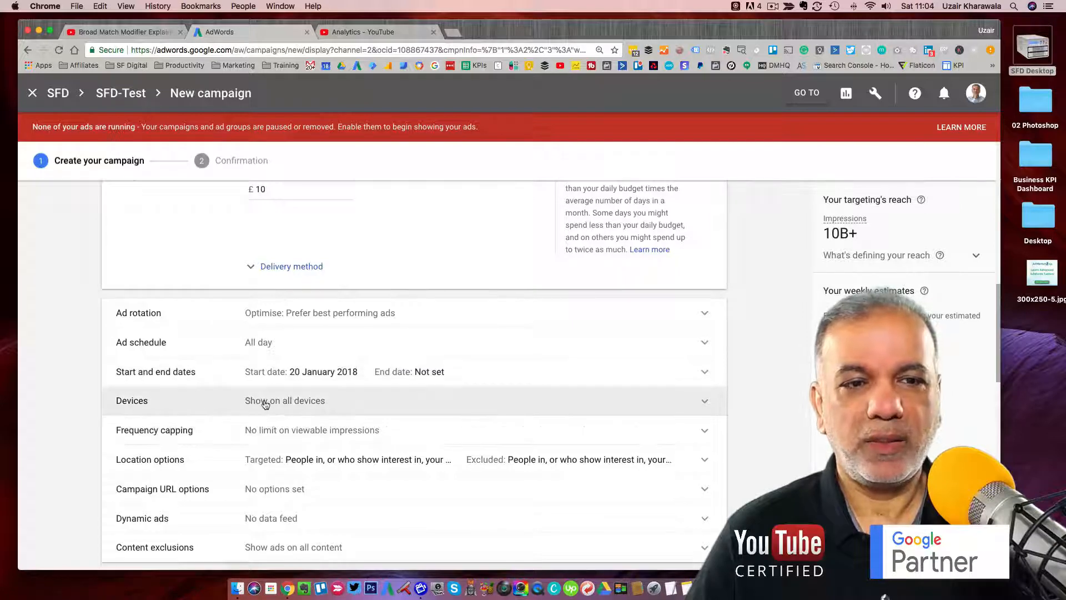
click(289, 430)
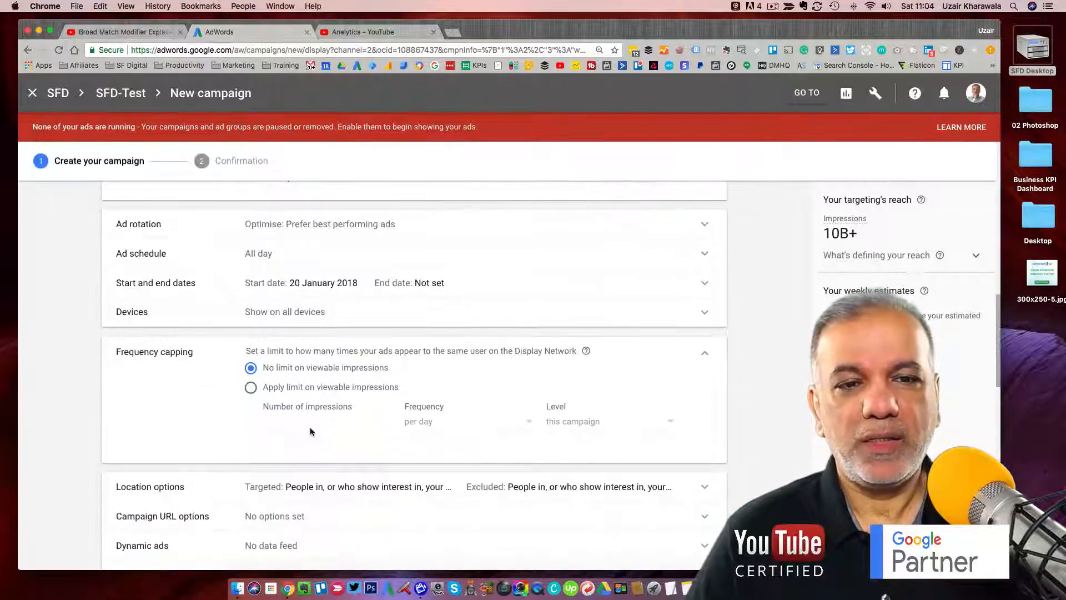
click(301, 389)
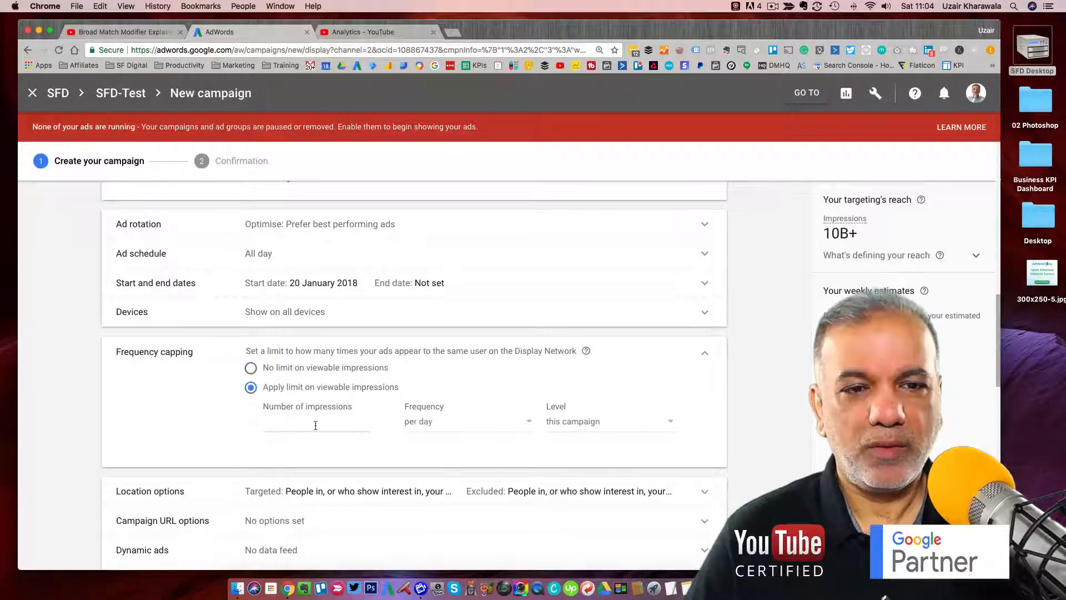
click(315, 426)
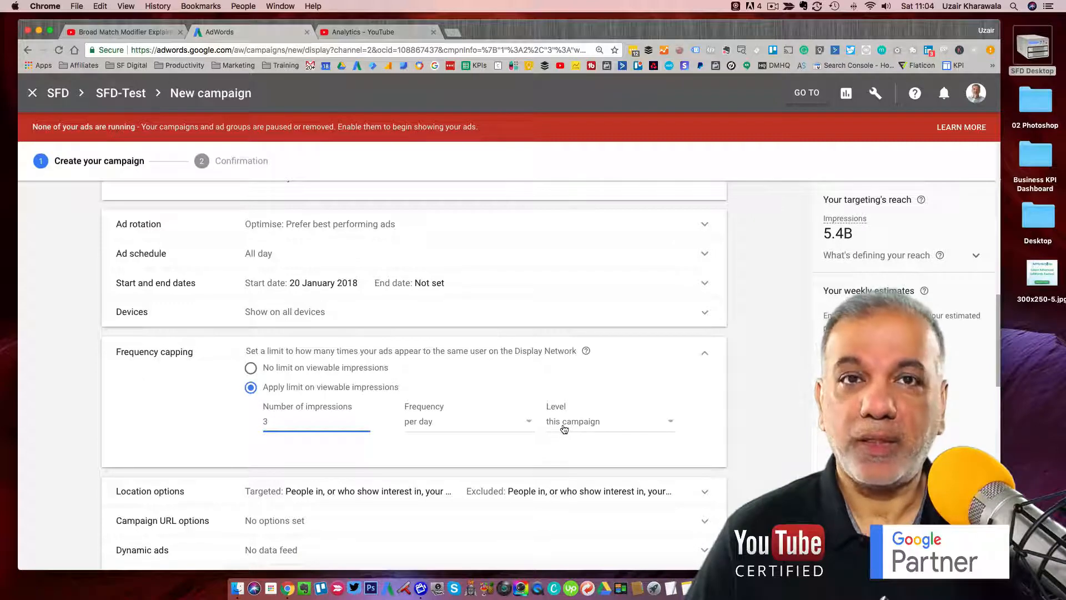
scroll(357, 412, down, 5)
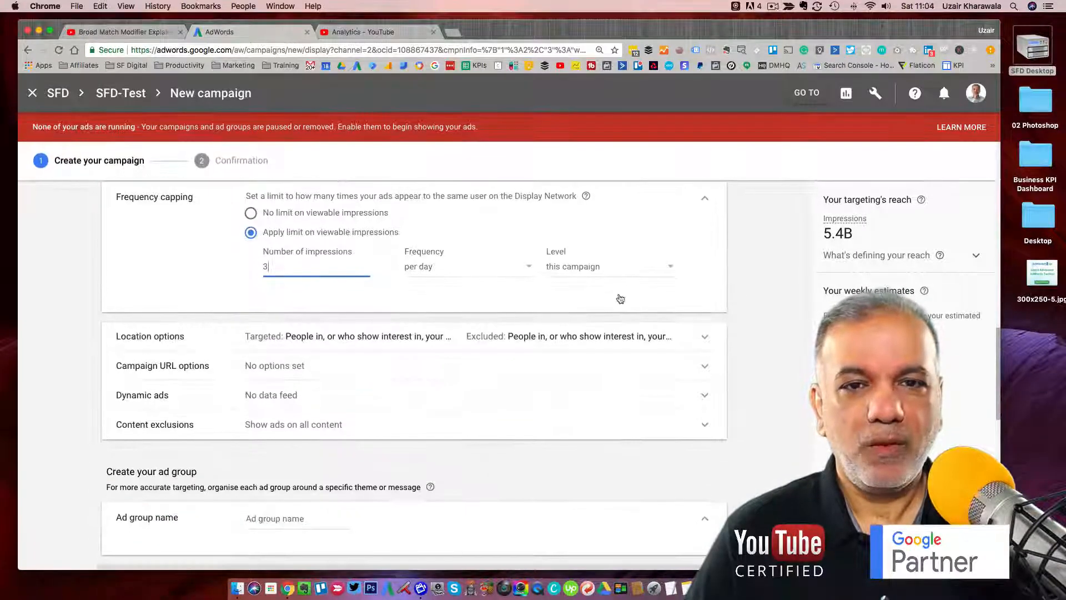
click(592, 268)
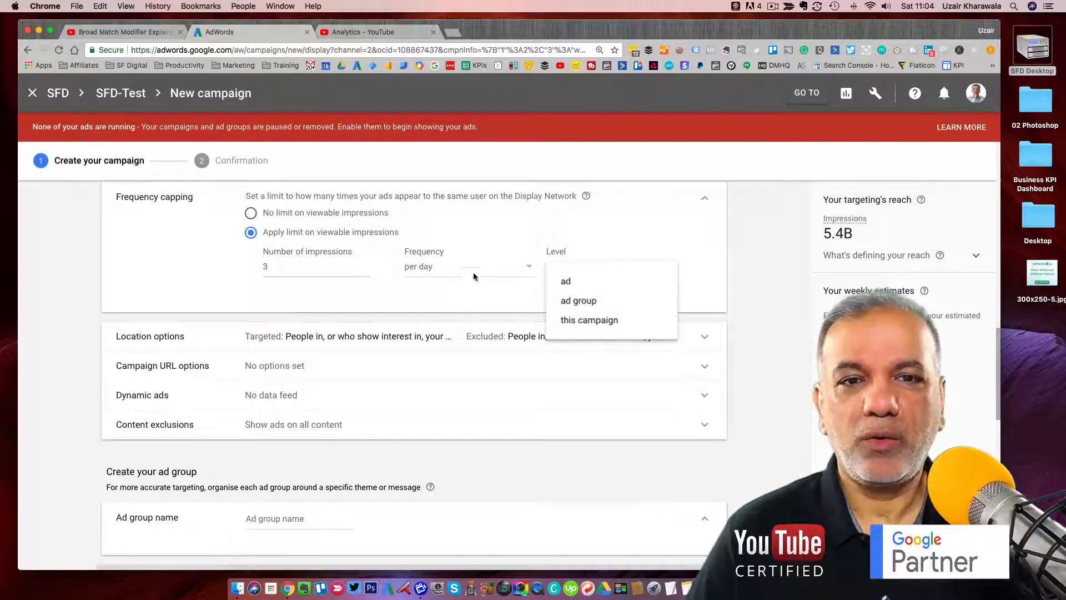
click(469, 300)
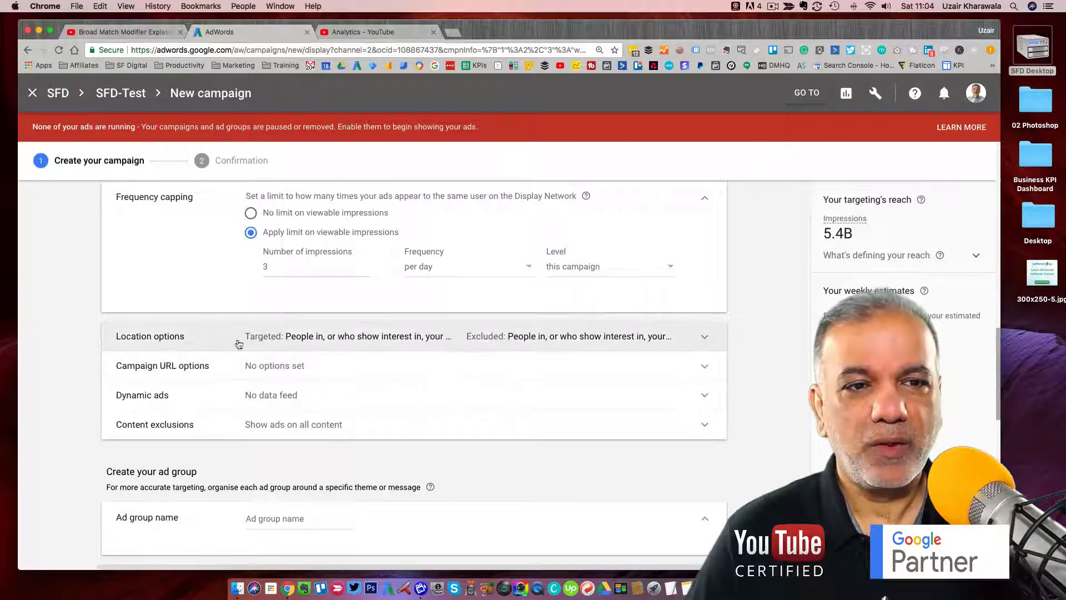
Set the location options to target people in your targeted locations and exclude people in your excluded locations.
click(334, 338)
click(307, 375)
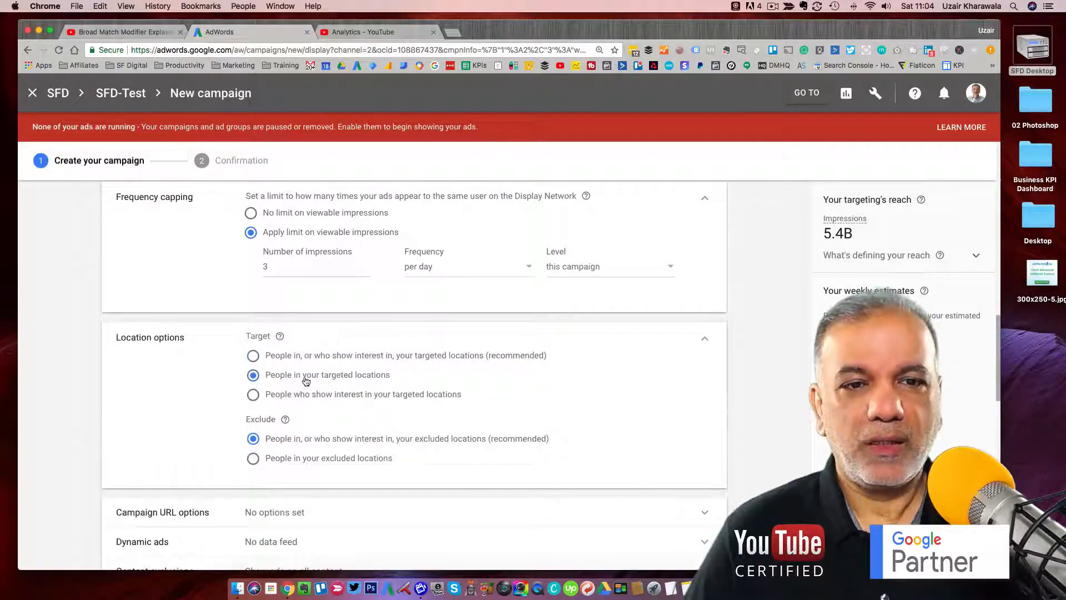
click(314, 462)
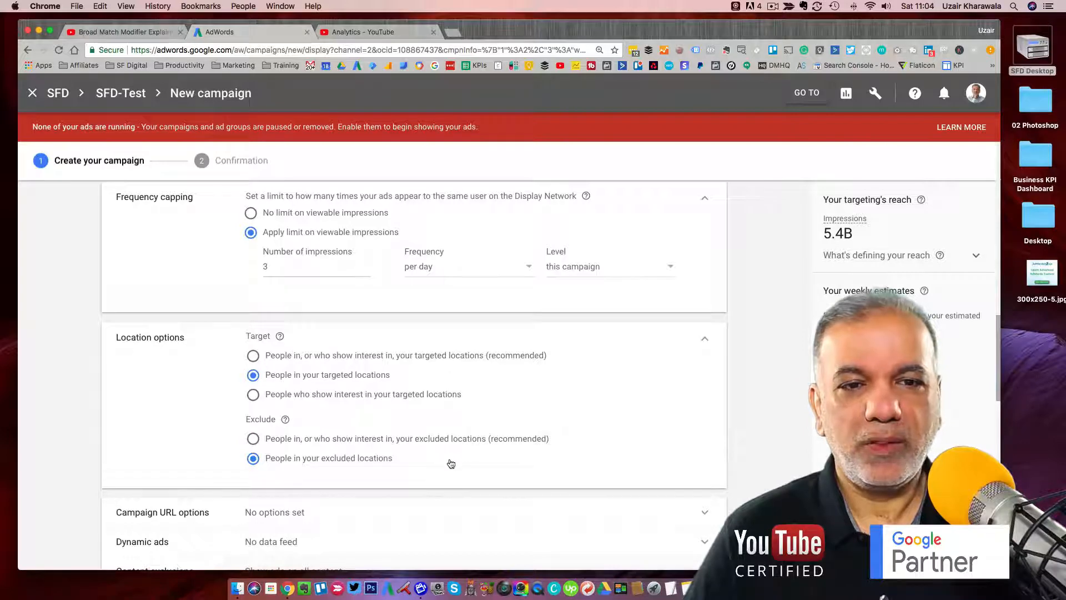
In the content exclusions, exclude all sensitive content: tragedy and conflict, sensitive social issues, profanity and rough language, sexually suggestive, and sensational and shocking.
scroll(450, 465, down, 3)
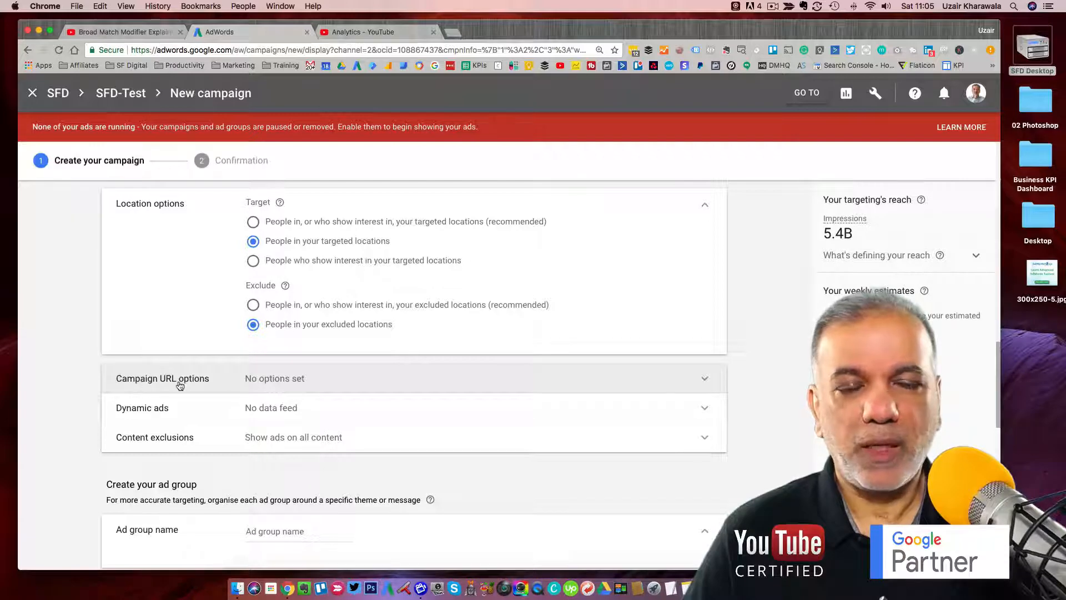
scroll(219, 446, down, 2)
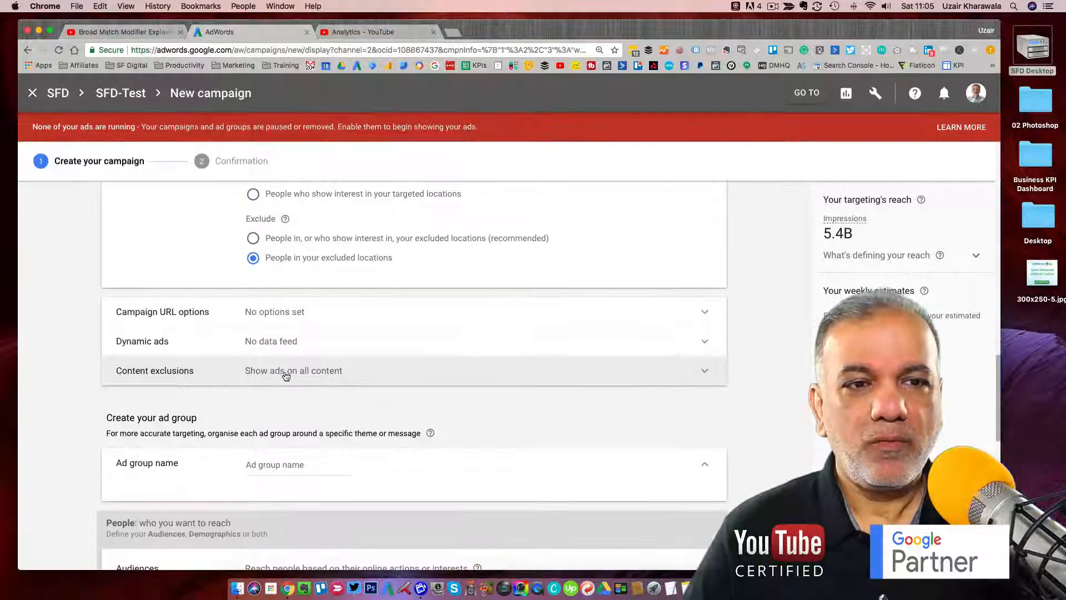
click(262, 374)
scroll(317, 369, down, 4)
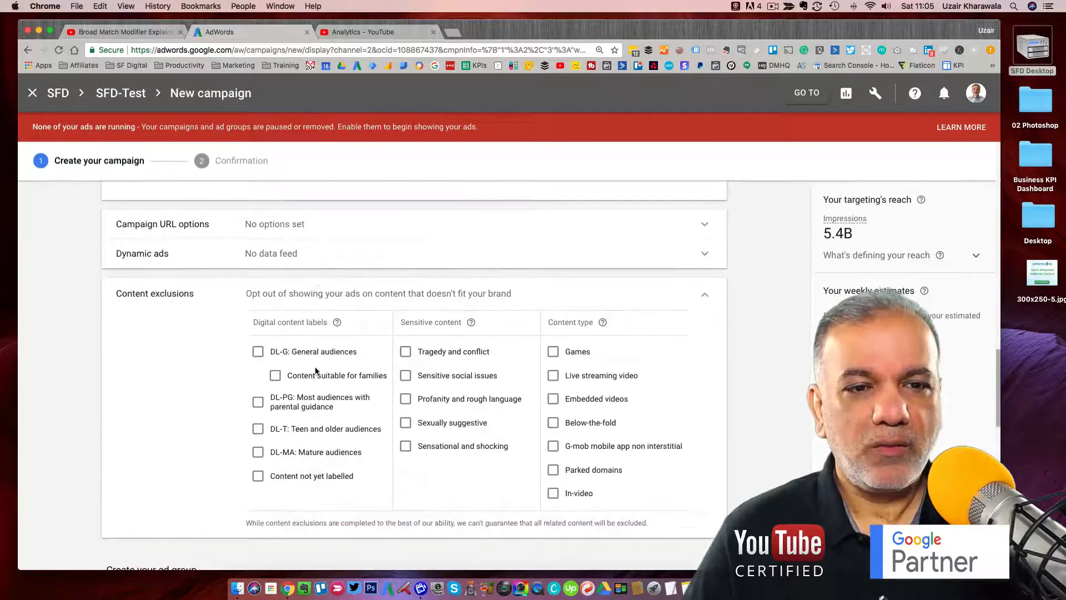
click(406, 313)
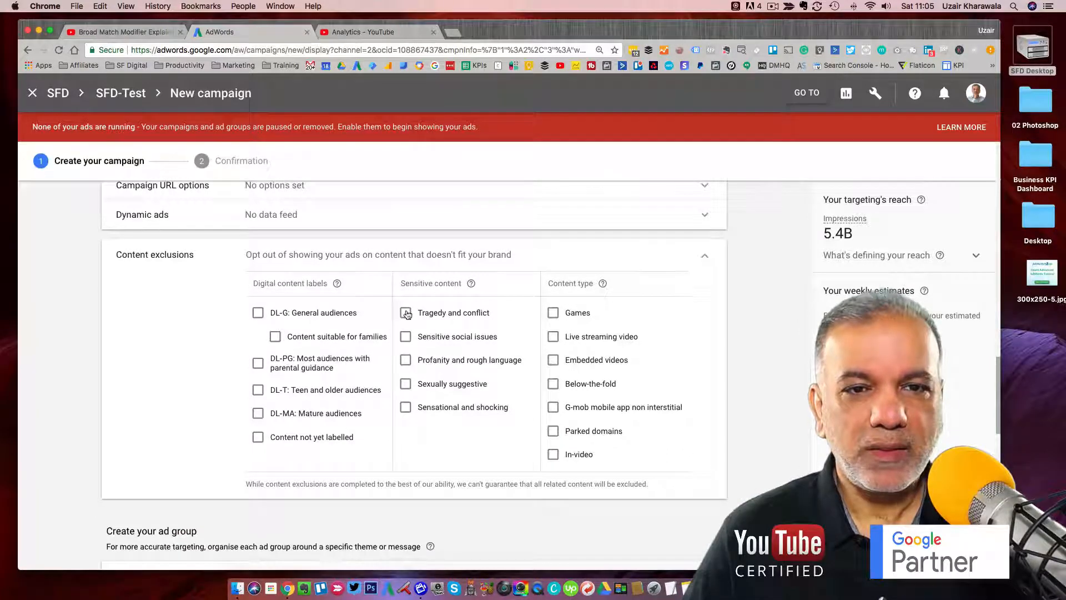
click(406, 336)
click(407, 361)
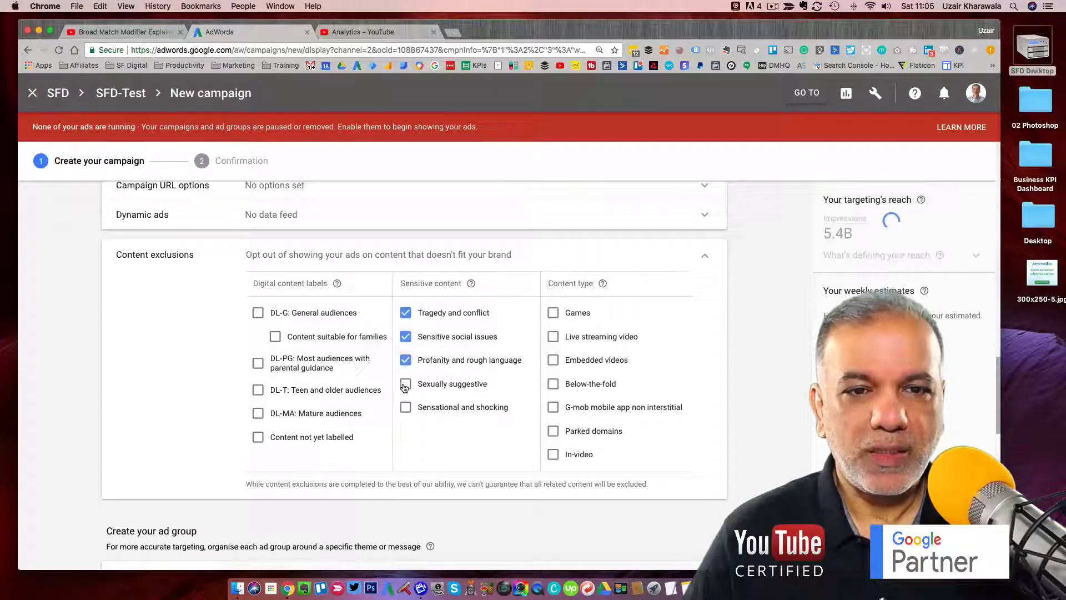
click(405, 385)
click(406, 409)
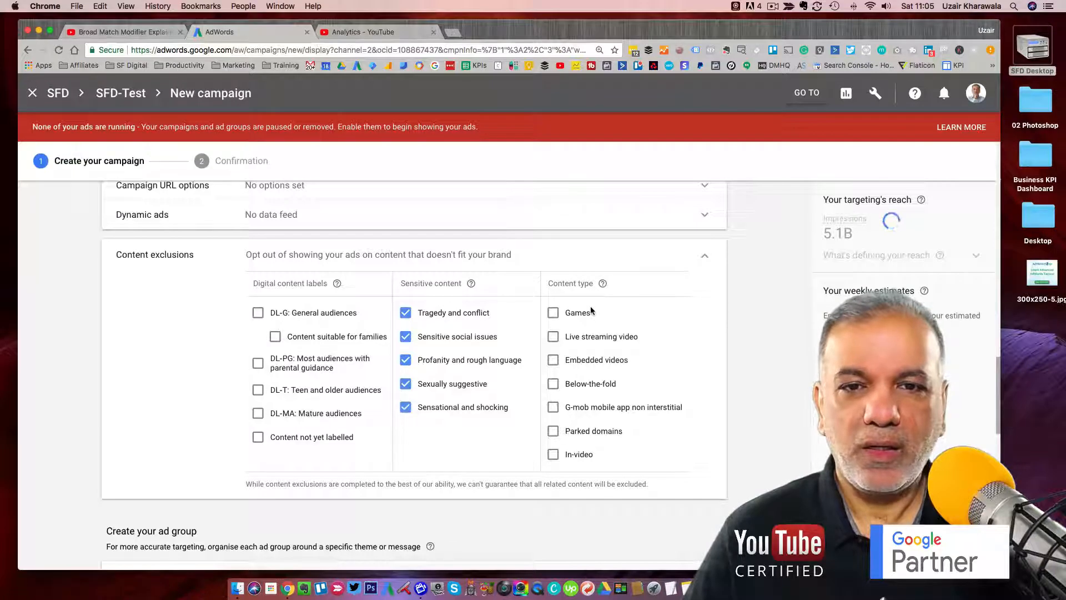
Exclude the content types Games, Live streaming video, Embedded videos, G-mob mobile app non interstitial and Parked domains.
click(553, 313)
click(553, 337)
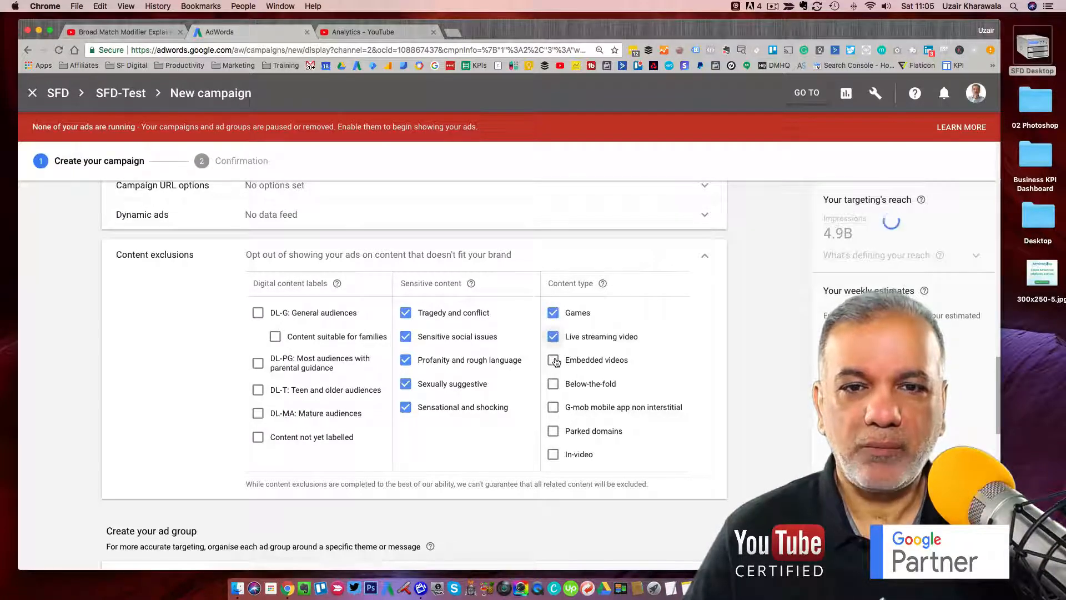
click(553, 360)
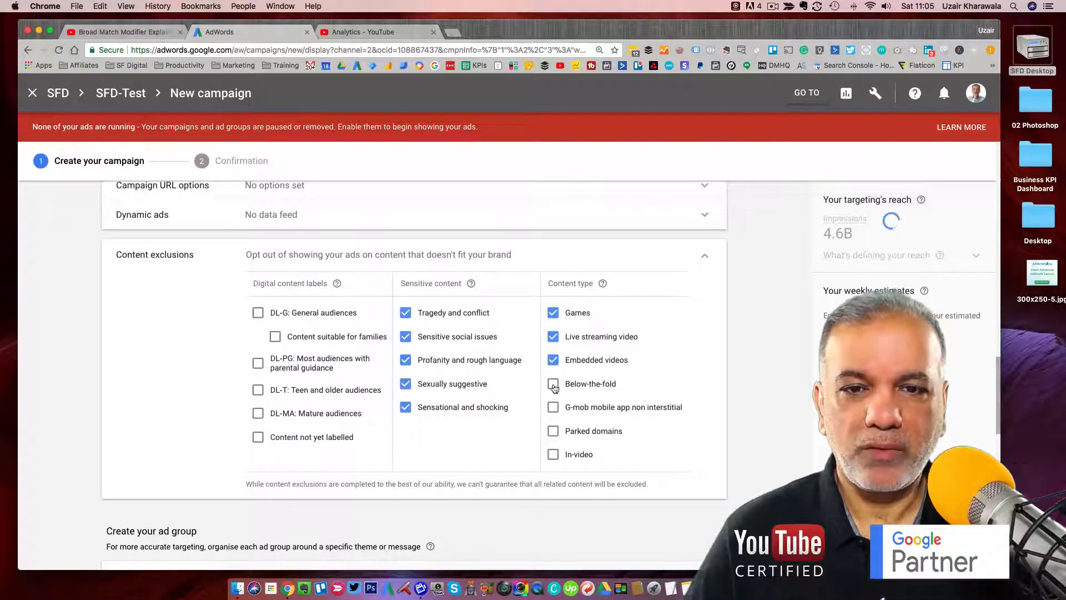
click(553, 407)
click(553, 431)
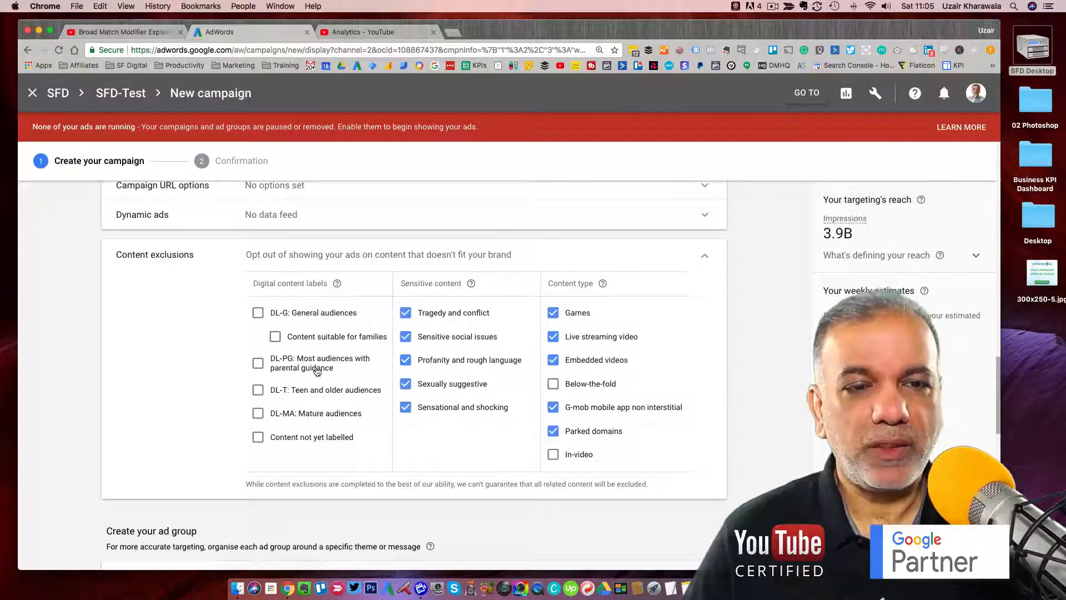
Name the campaign's new ad group "Custom Affinity Audience".
scroll(333, 367, down, 5)
scroll(318, 363, down, 2)
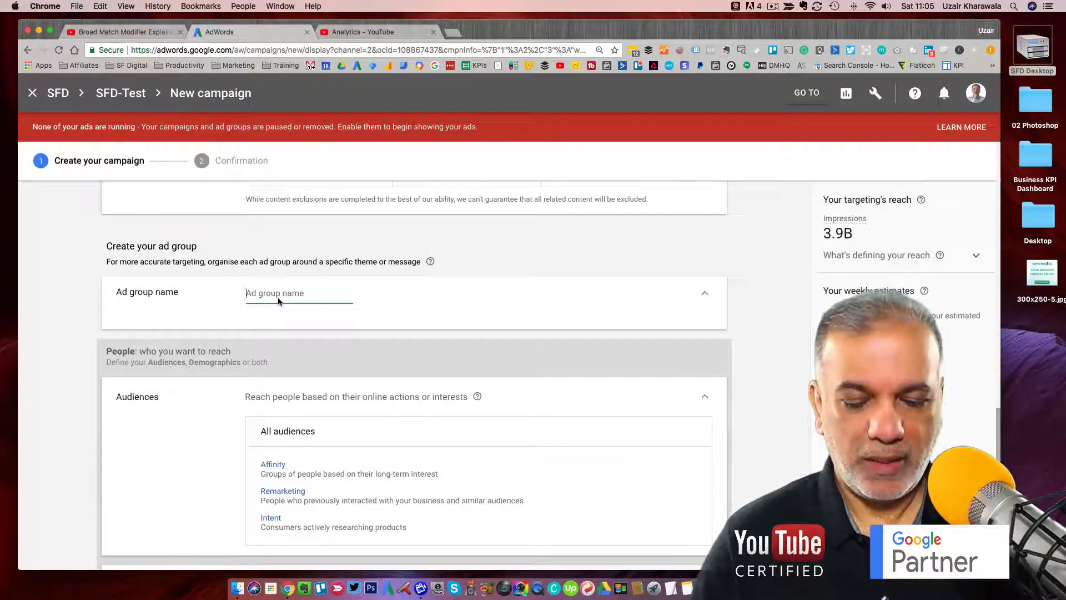
text(Custom Affinity Audience)
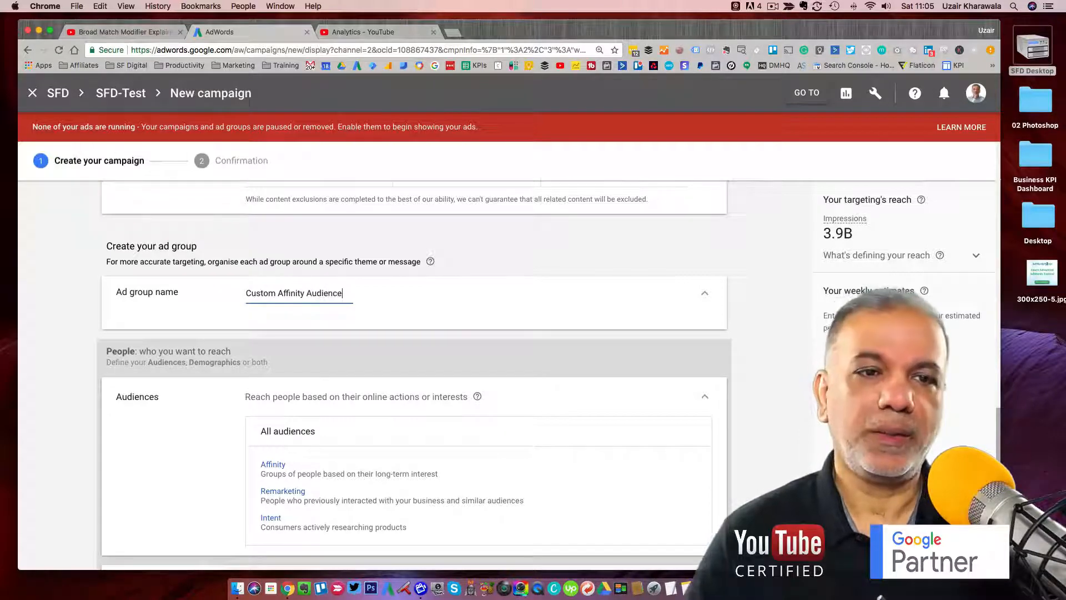
Start a new custom affinity audience in the ad group's affinity targeting and review the guidance on how many items to enter.
scroll(393, 324, down, 3)
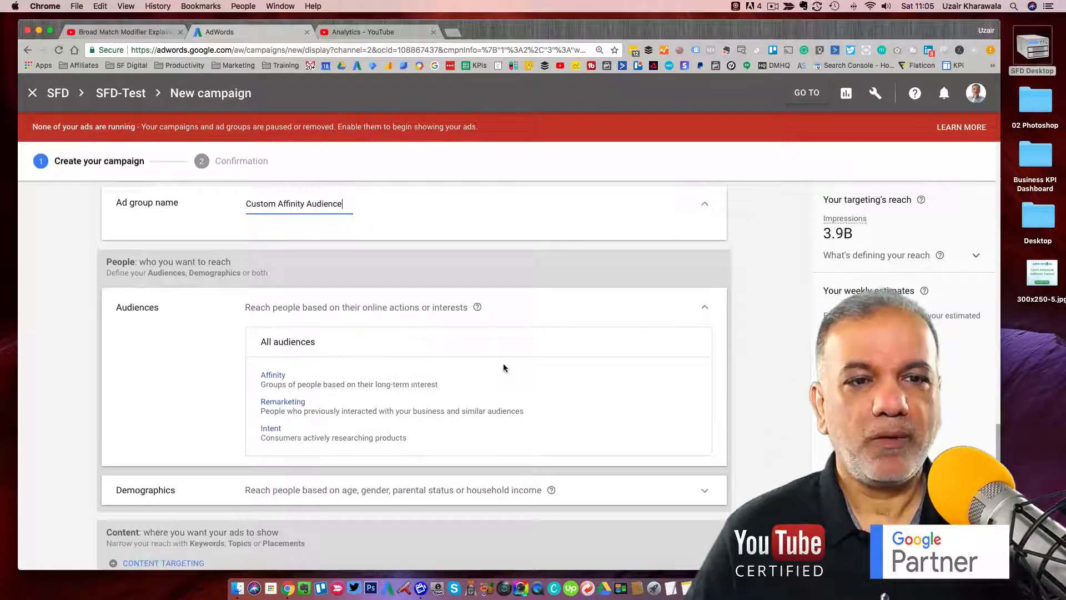
scroll(504, 364, down, 1)
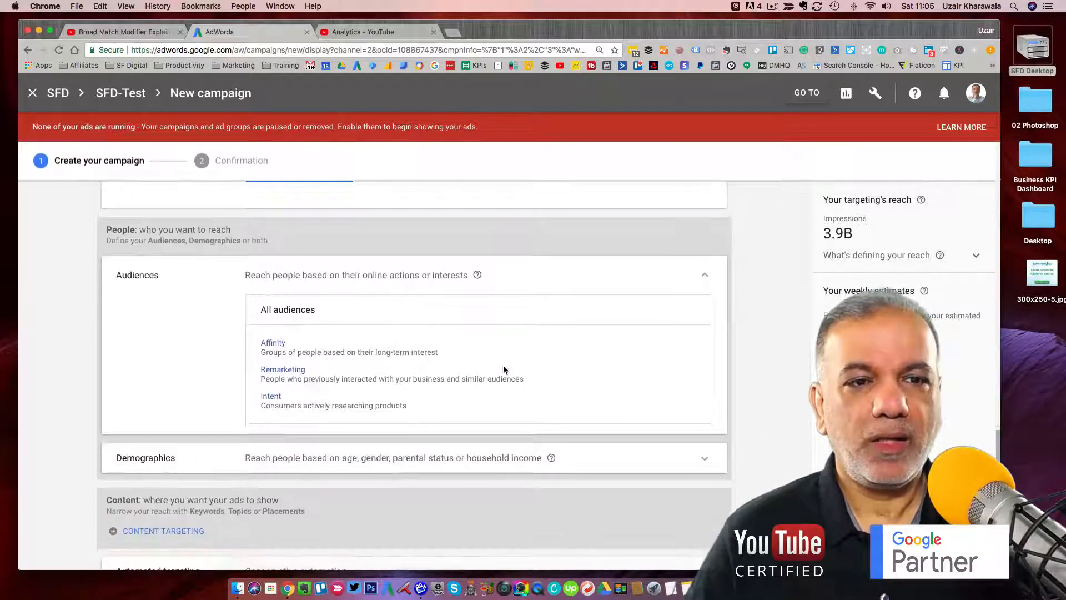
click(273, 344)
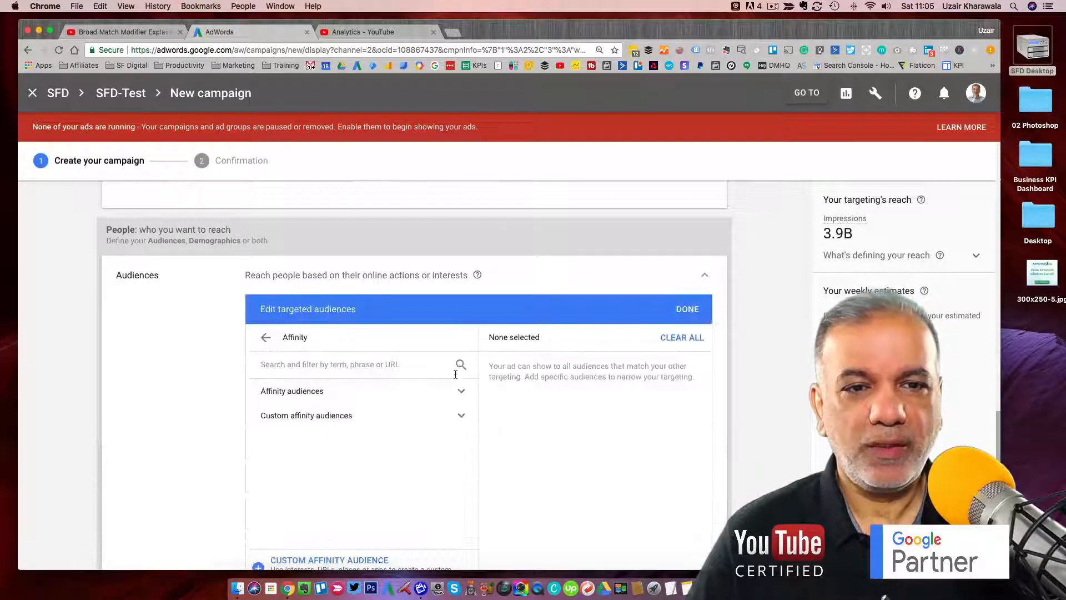
scroll(398, 398, down, 3)
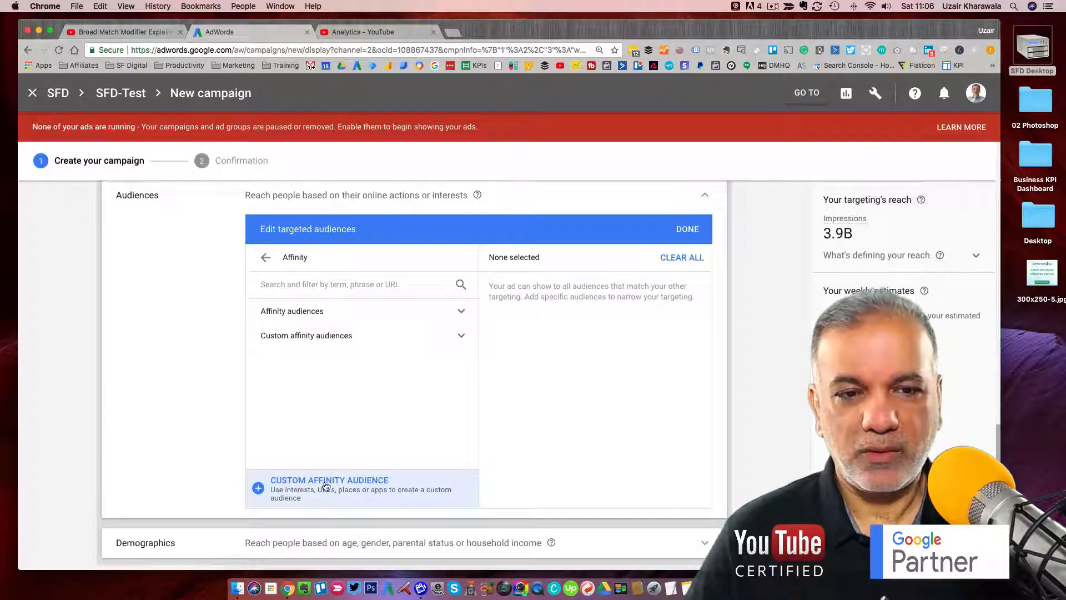
click(326, 487)
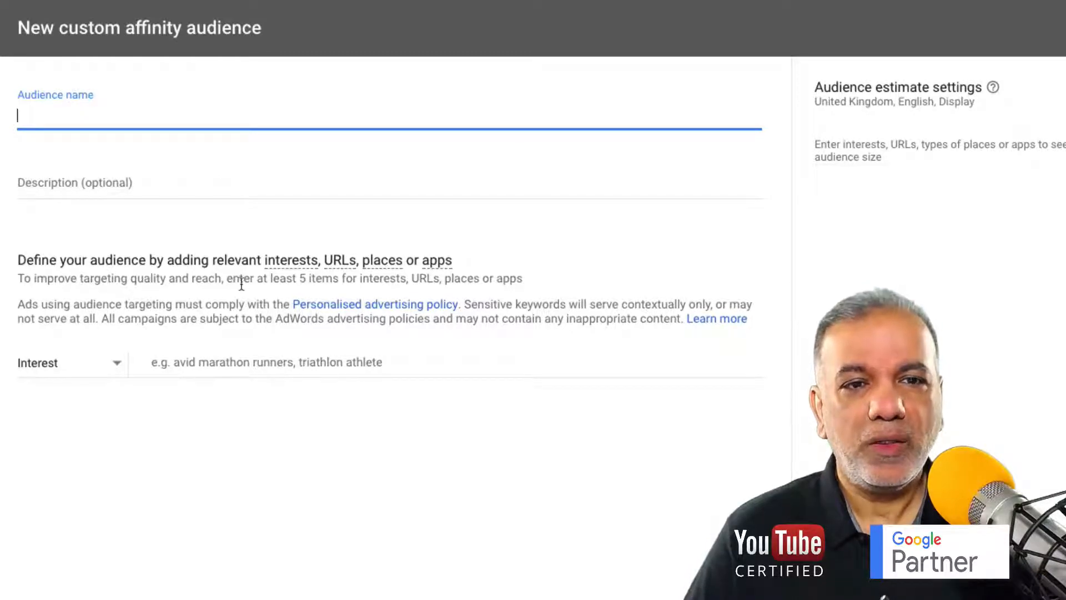
drag(243, 283, 503, 278)
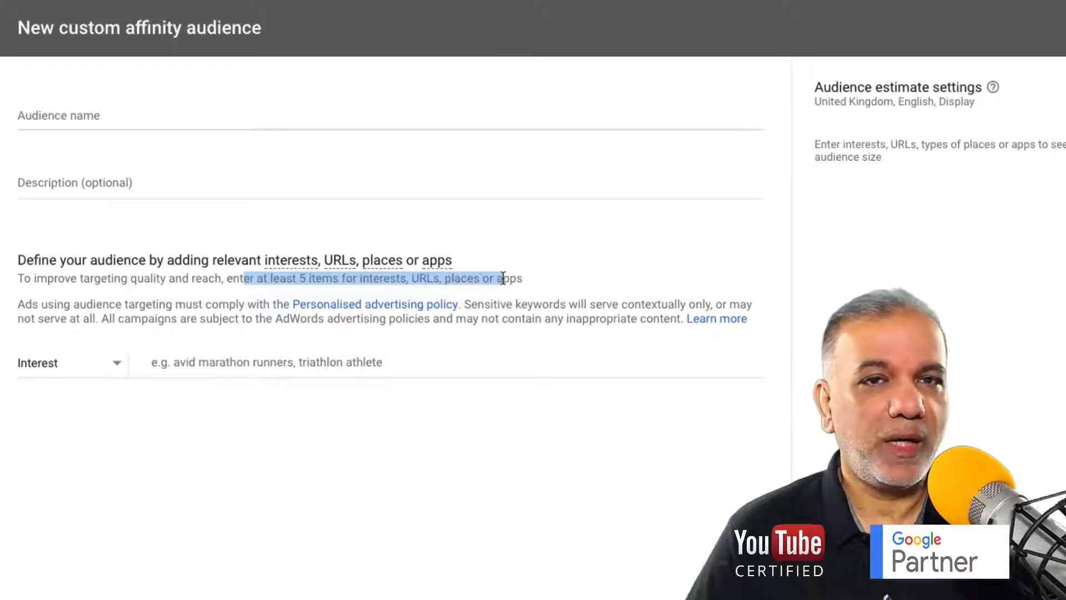
click(470, 275)
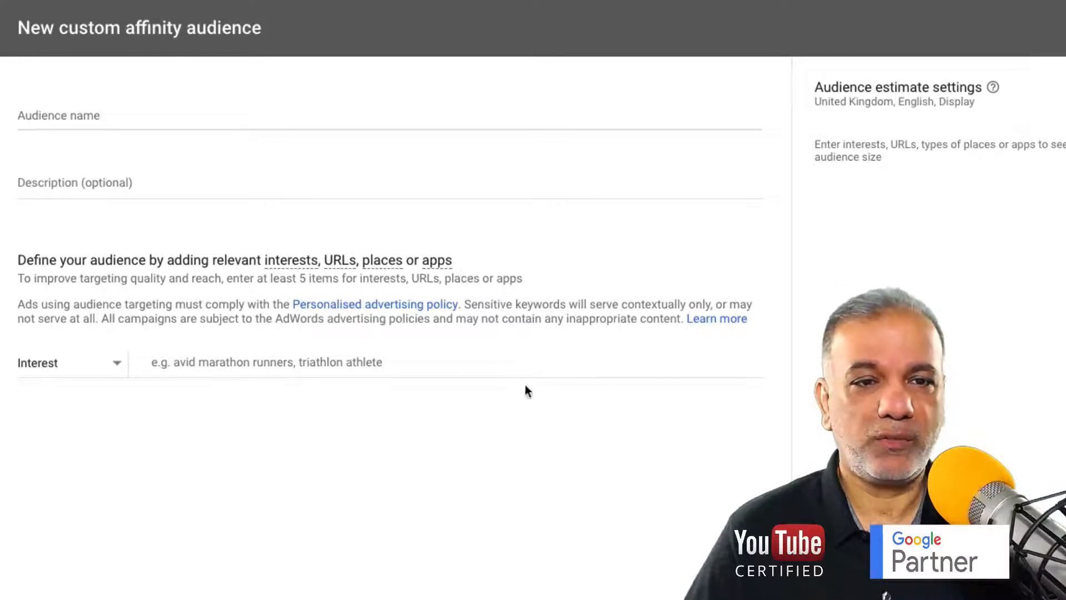
Name the new custom affinity audience "Web Hosting Visitors" and leave its optional description empty.
click(68, 111)
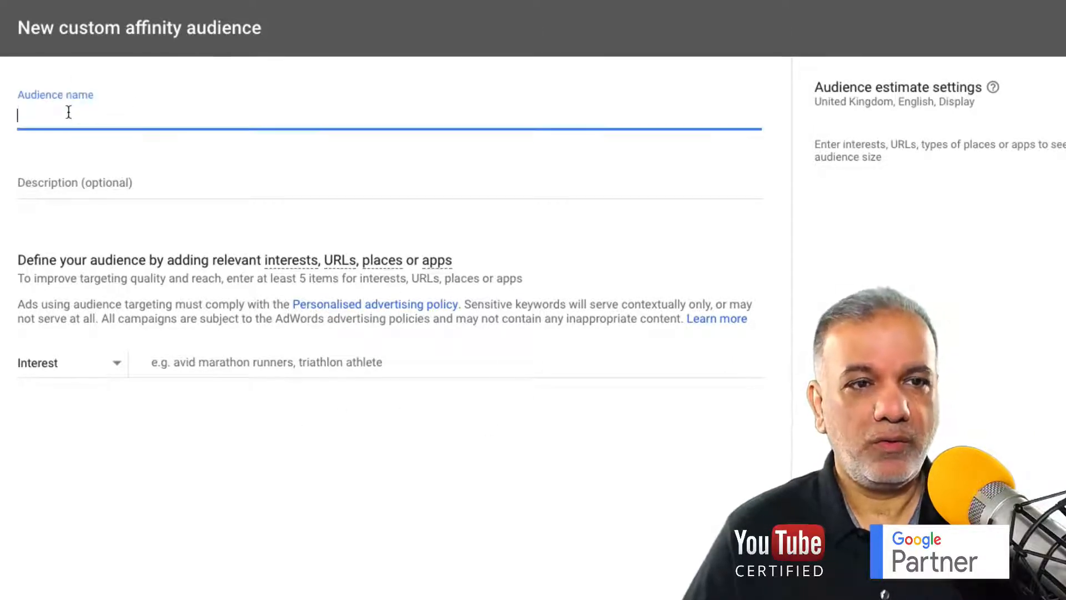
text(C)
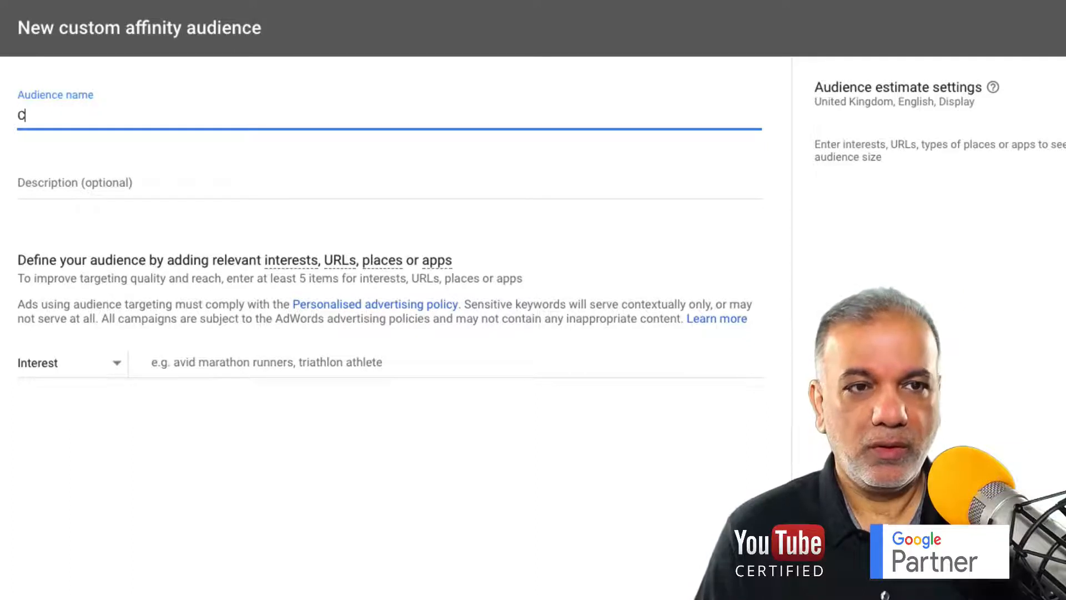
text(ustom)
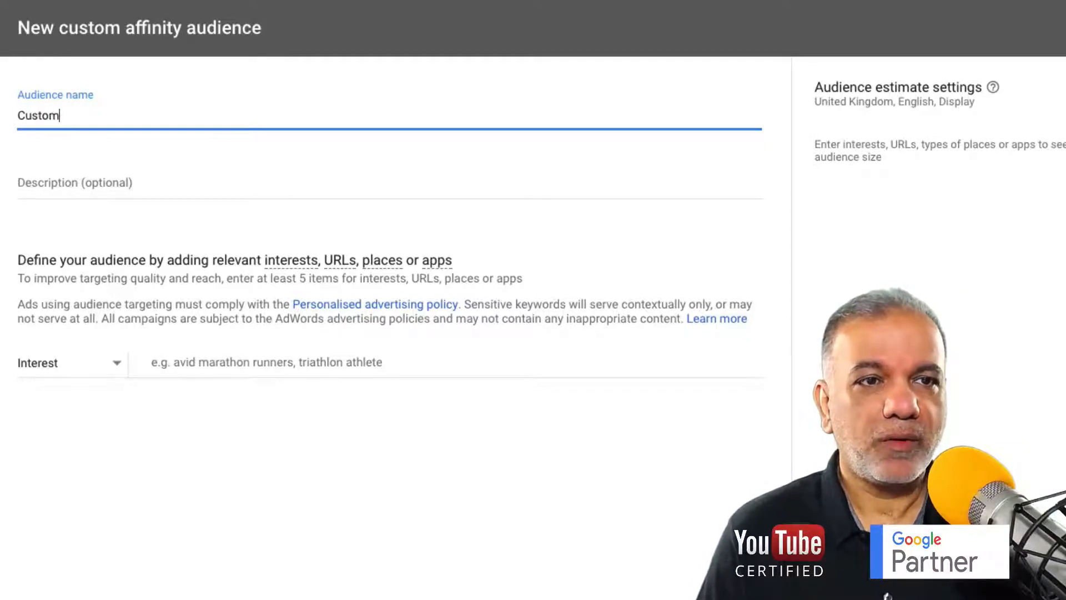
key(BackSpace)
key(BackSpace)
key(BackSpace)
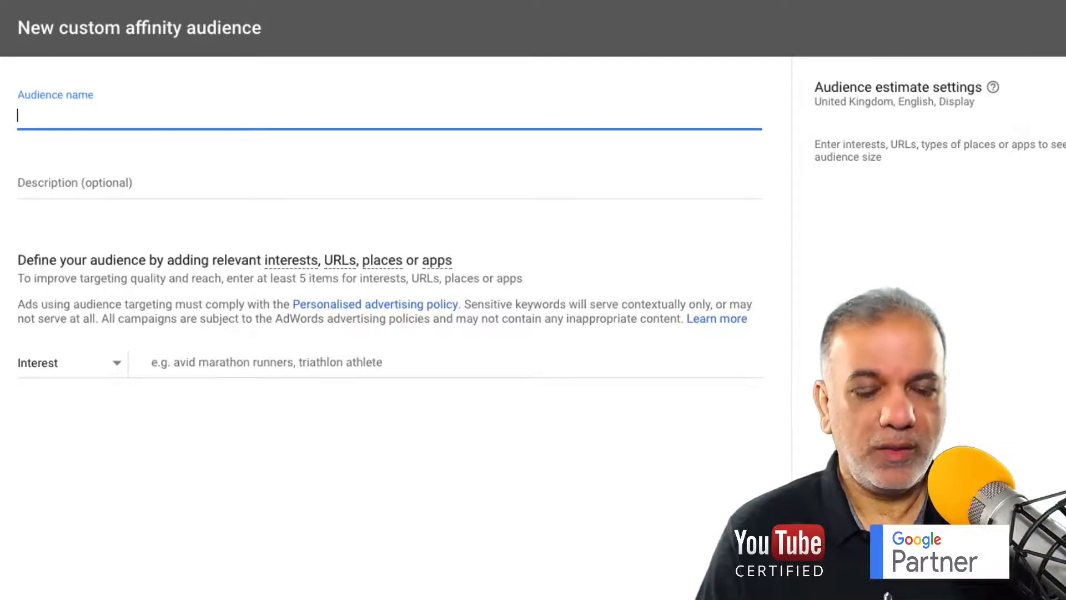
text(Web Hos)
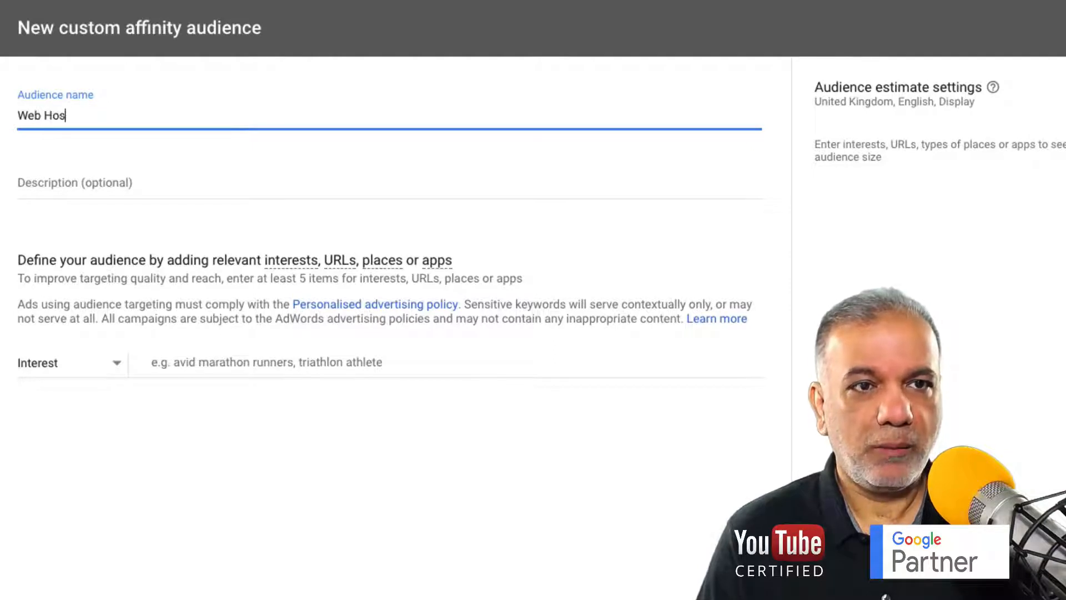
text(ting Vid)
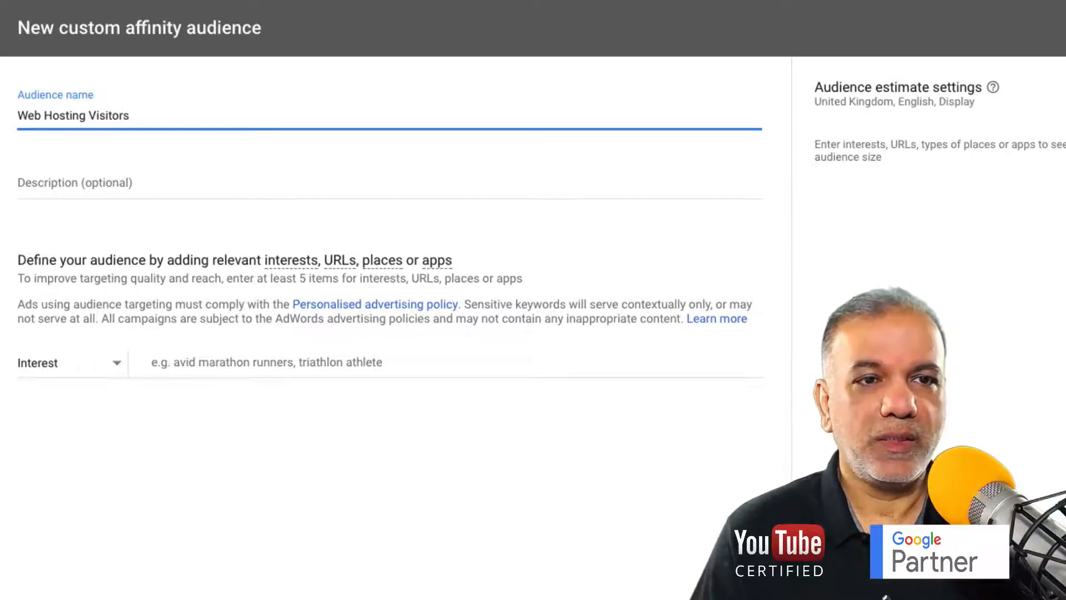
click(65, 184)
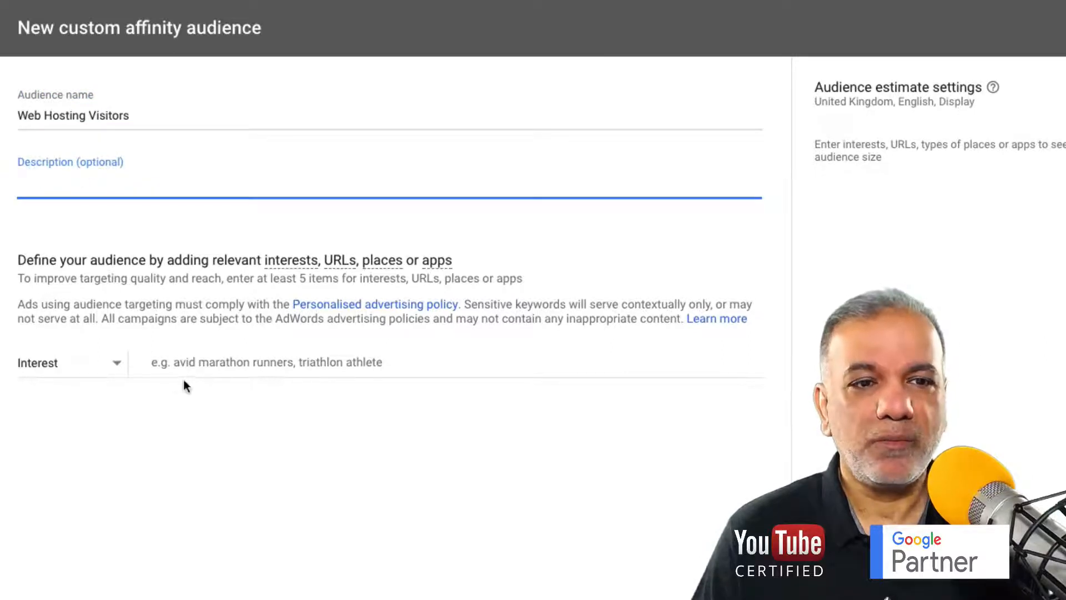
click(113, 362)
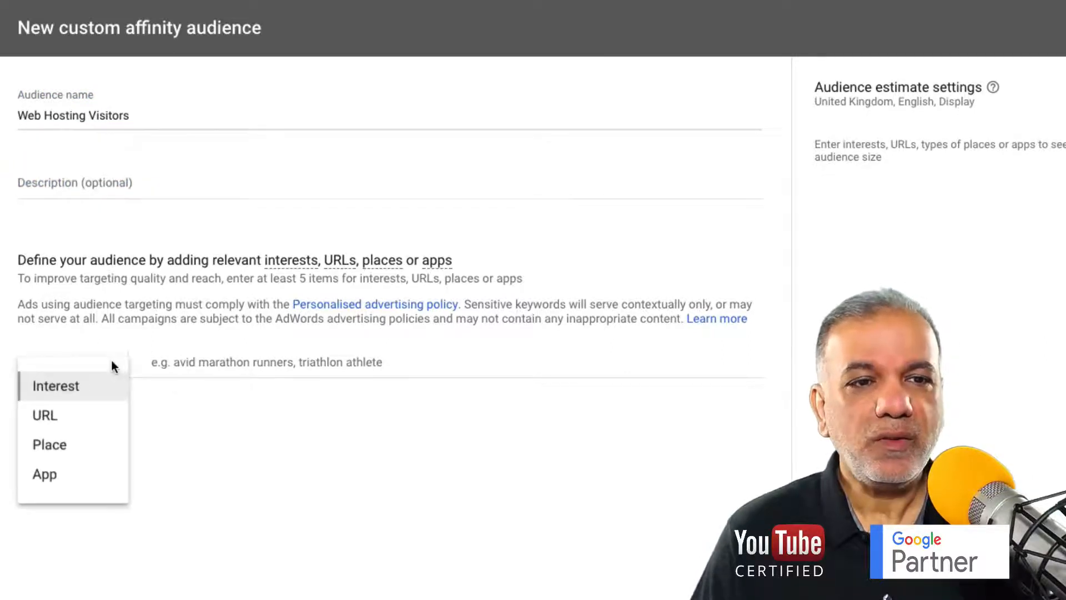
click(56, 417)
click(190, 367)
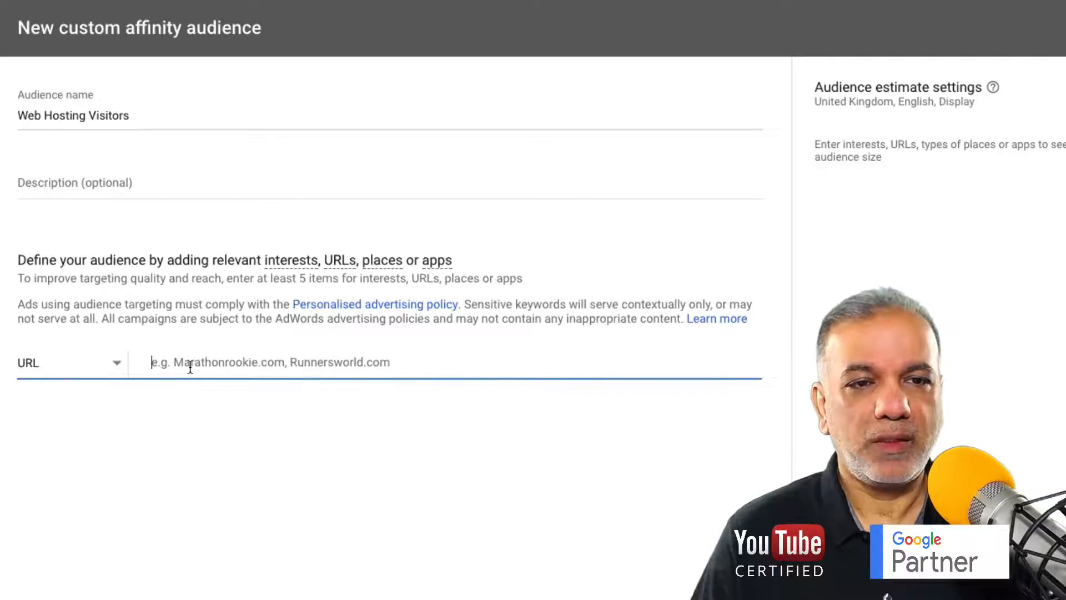
text(w)
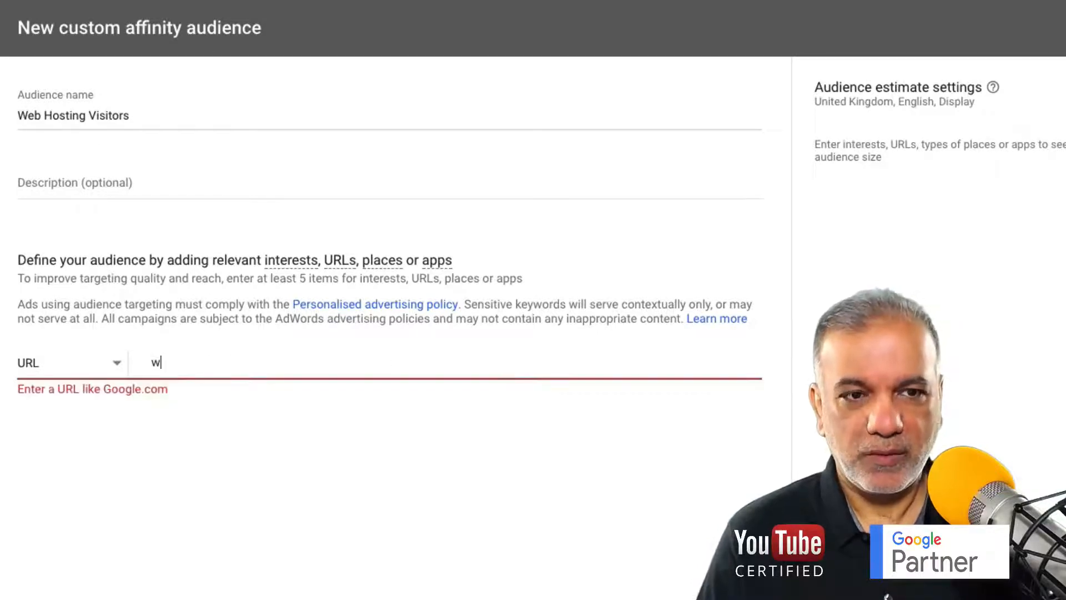
text(ww.godaddy.com)
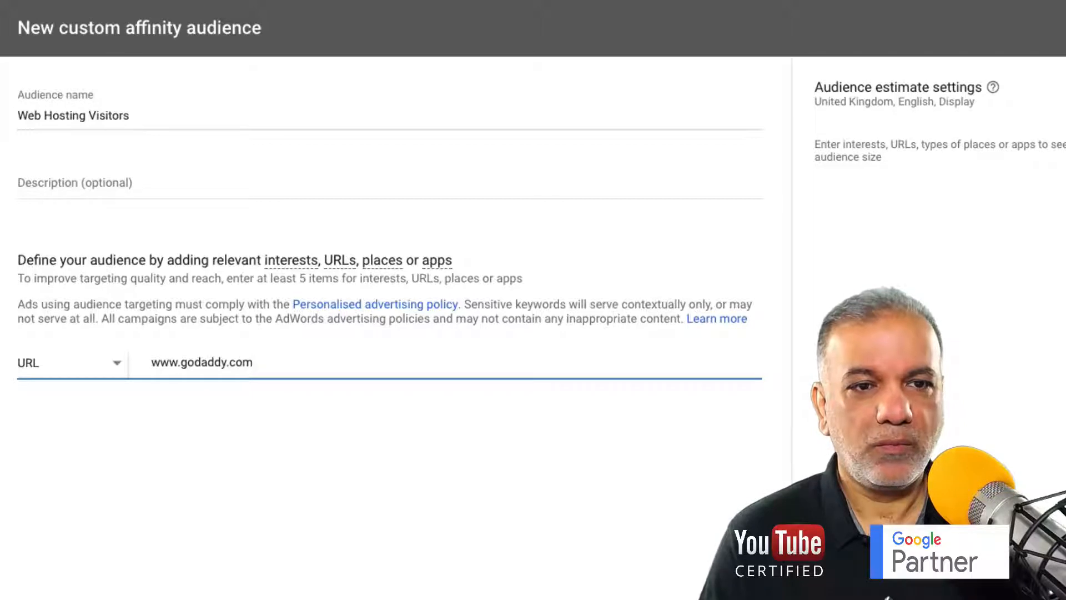
key(Return)
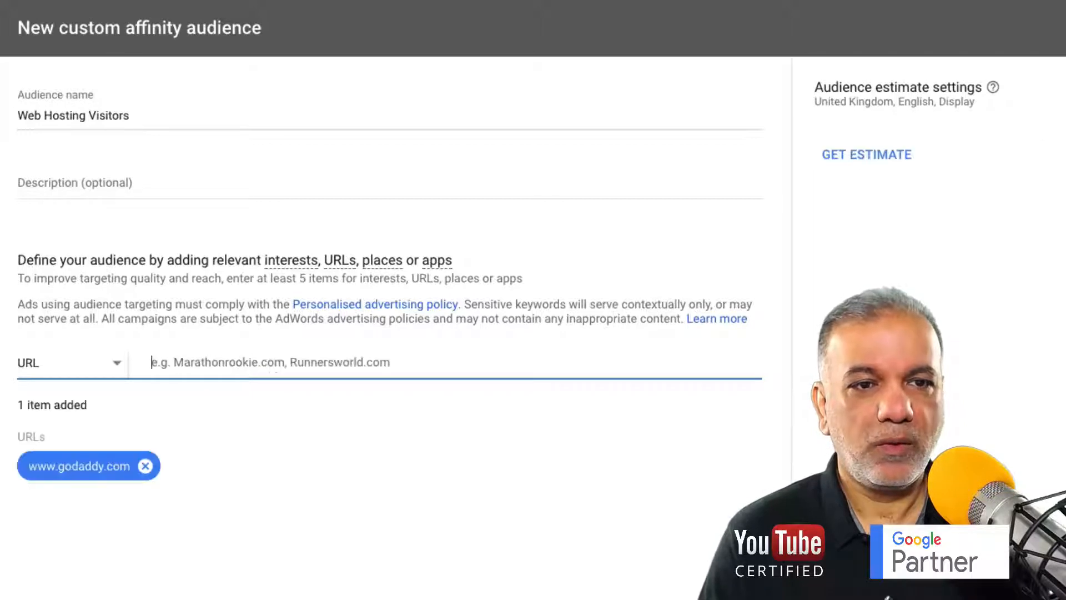
text(www.host)
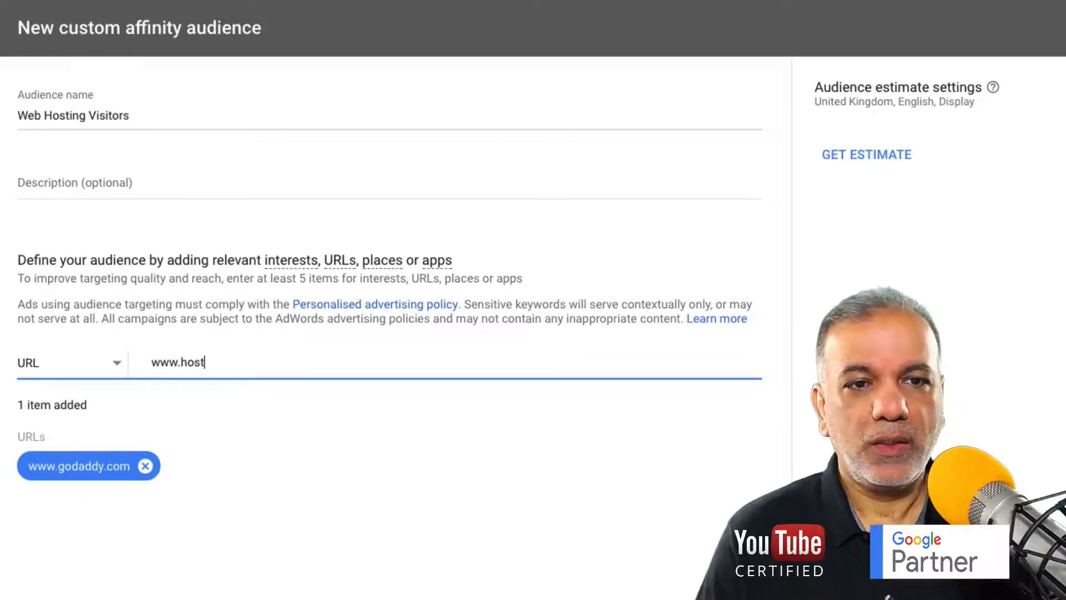
text(gator.com)
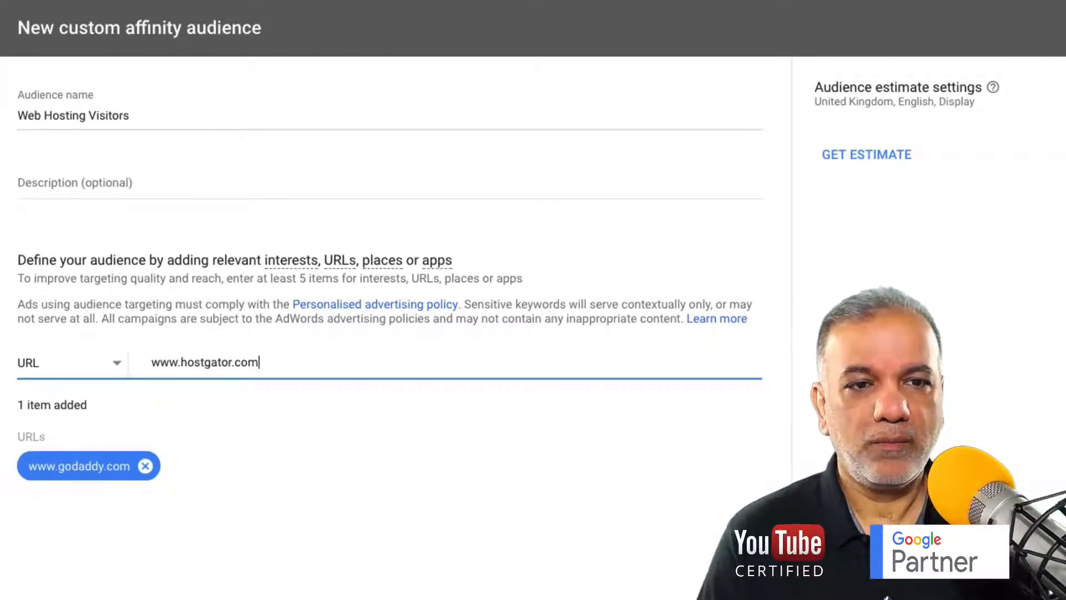
key(Return)
text(www.s)
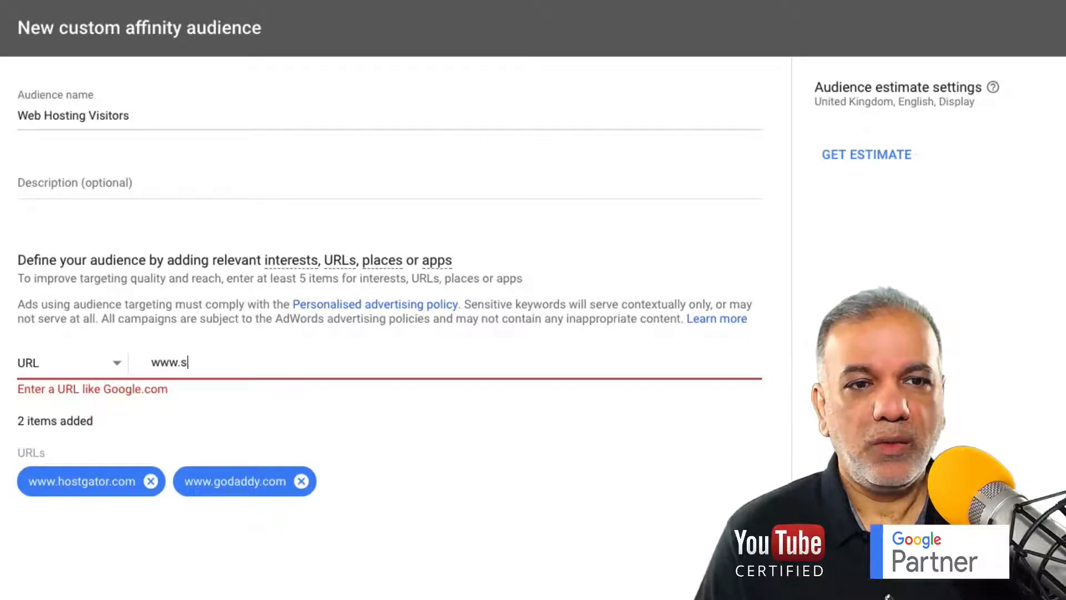
text(iteground.com)
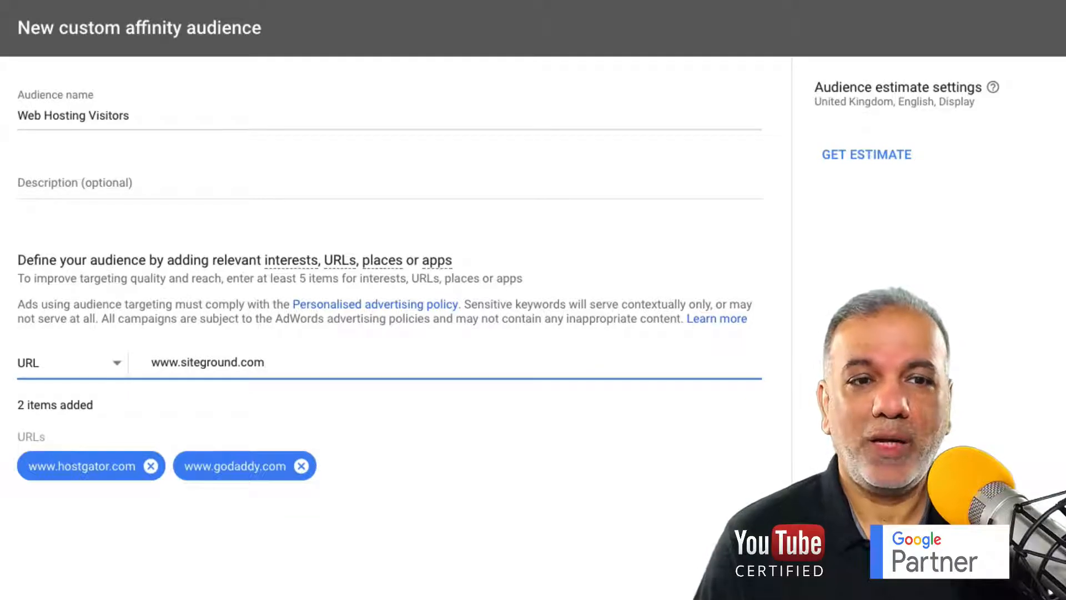
key(Return)
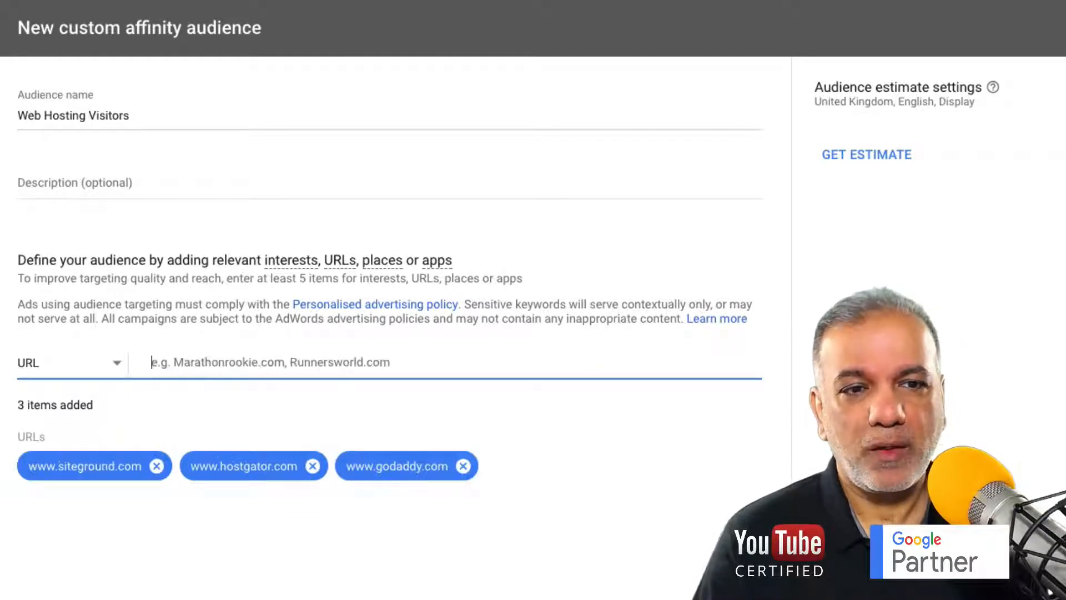
text(www.wpe)
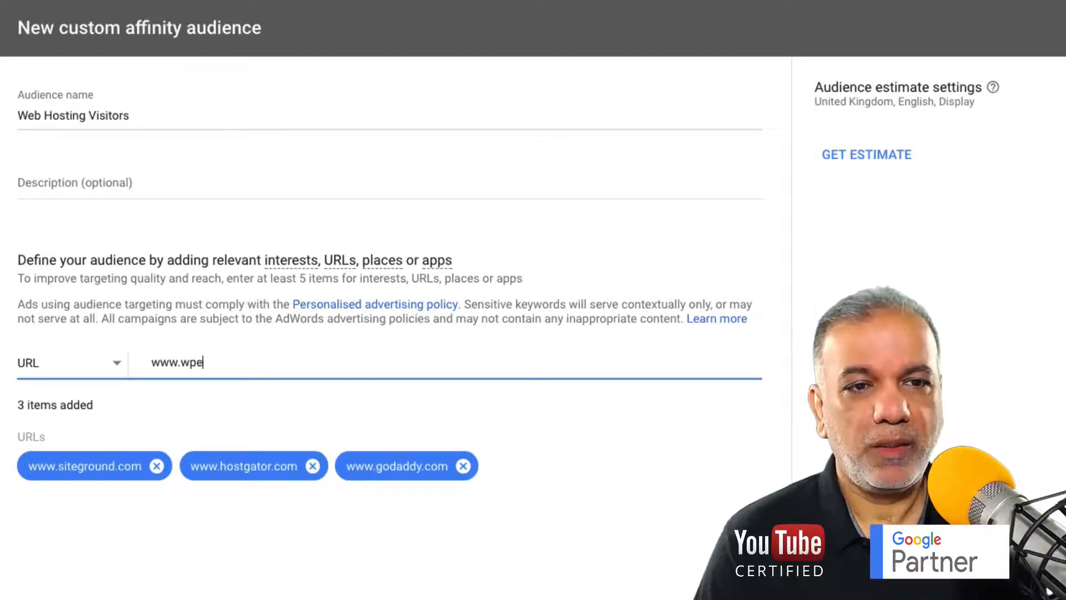
text(ngine.com)
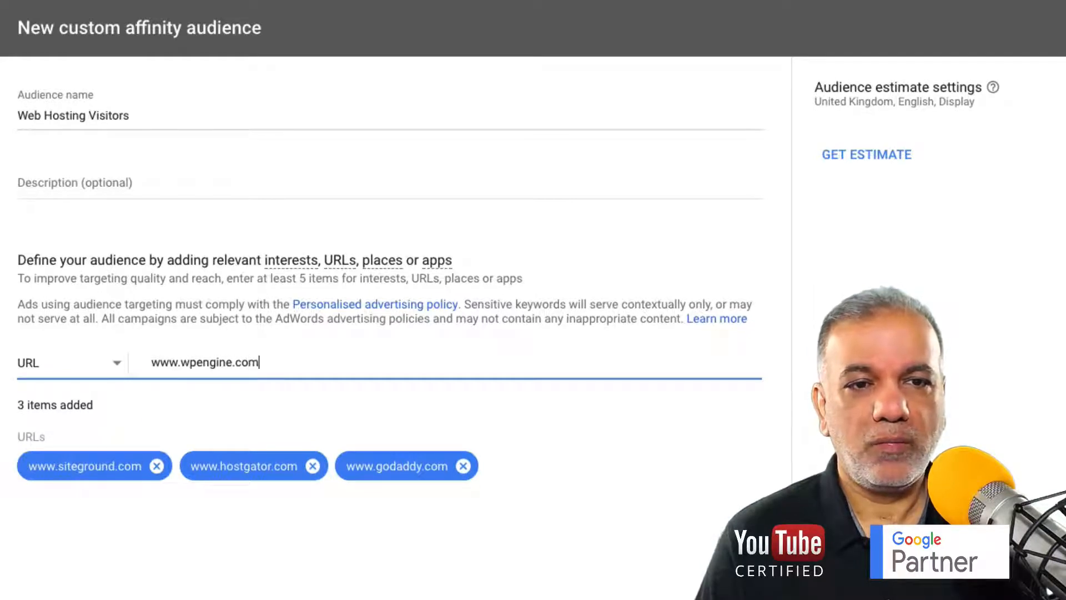
key(Return)
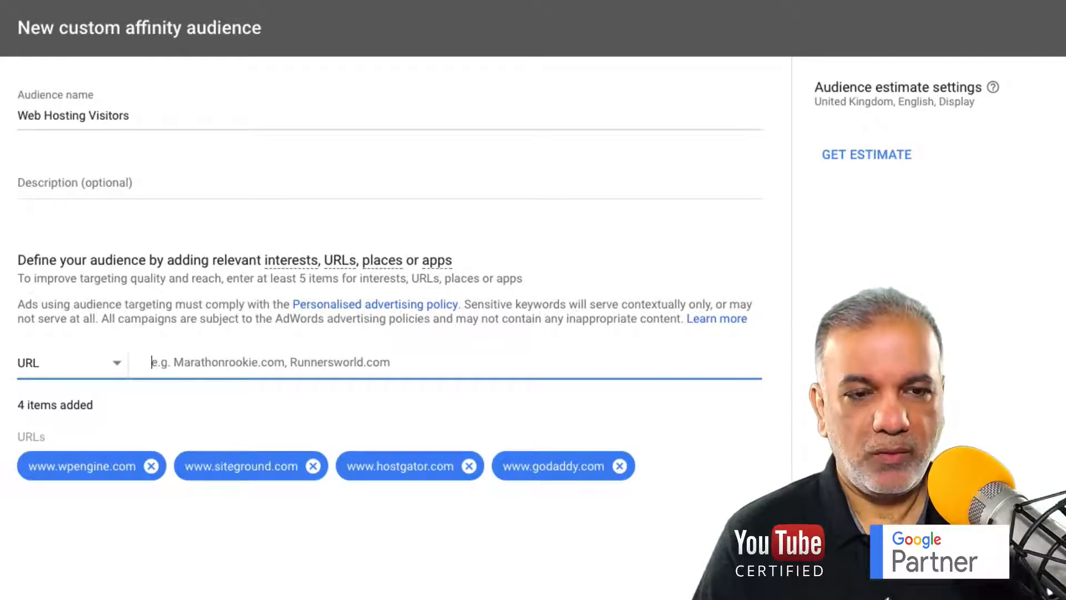
text(123-r)
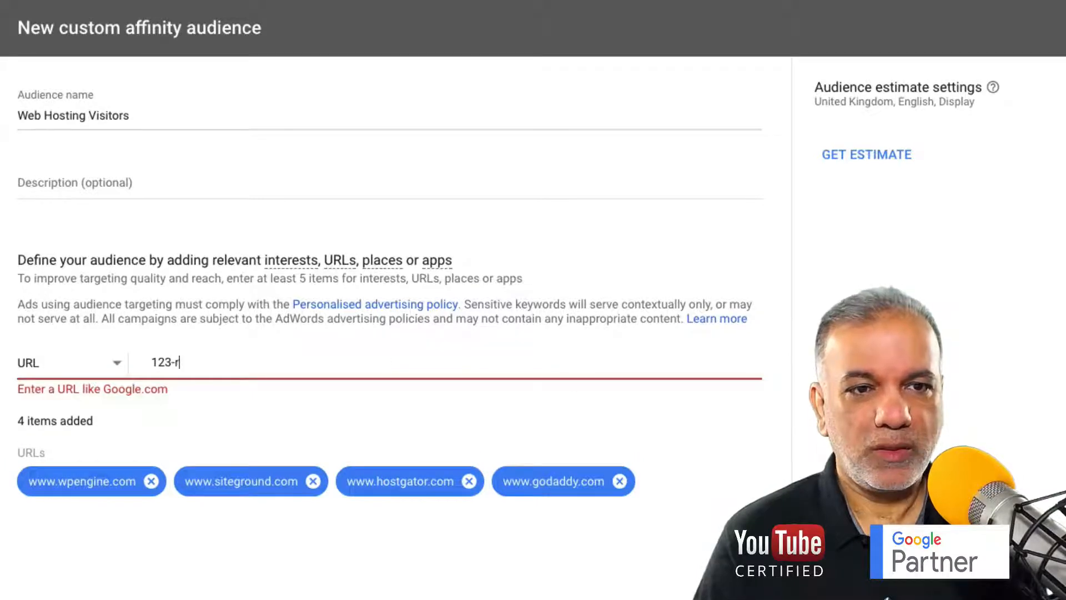
text(eg.)
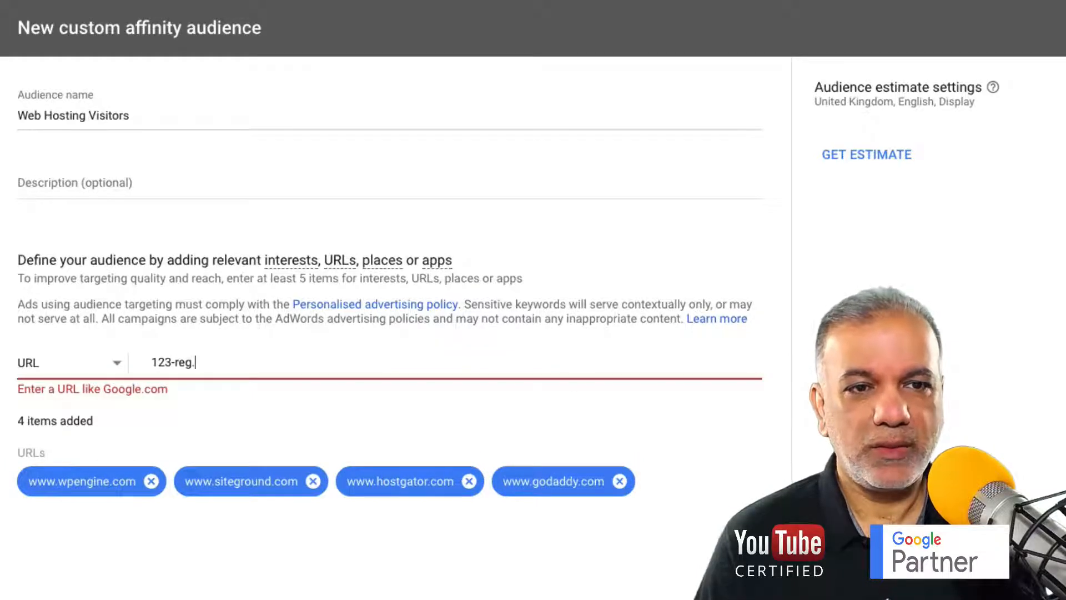
text(co.uk)
key(Return)
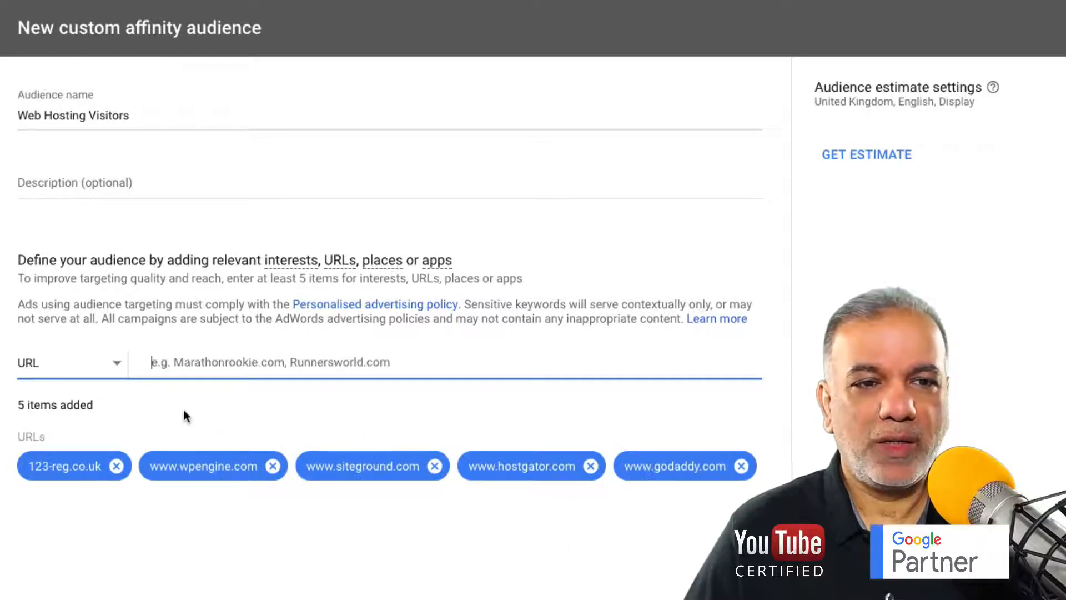
Switch the audience definition to interests and add "web hosting", "web servers" and "domain names".
click(110, 369)
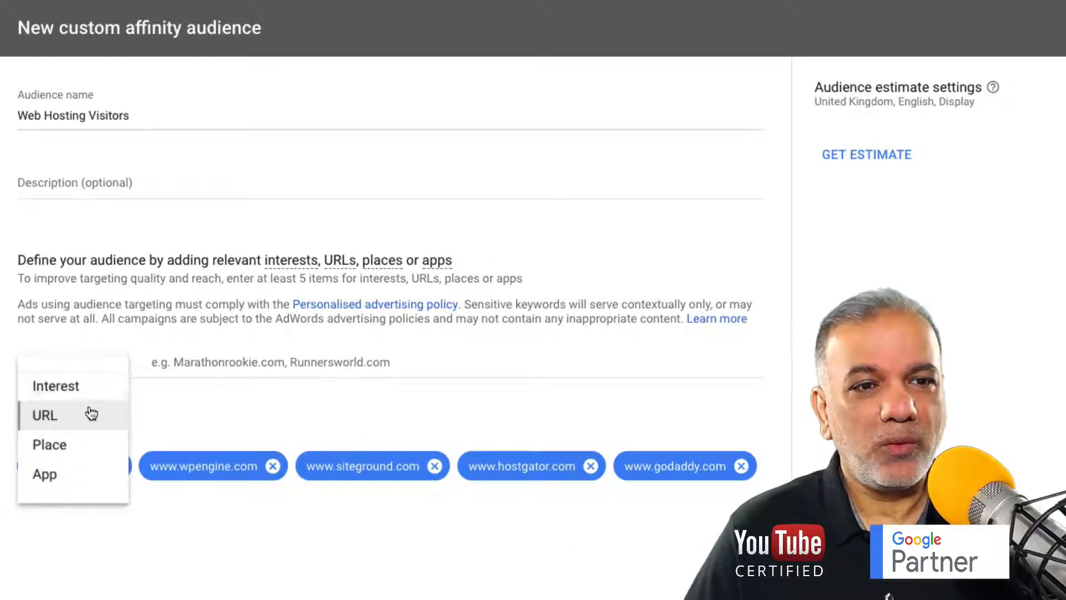
click(55, 386)
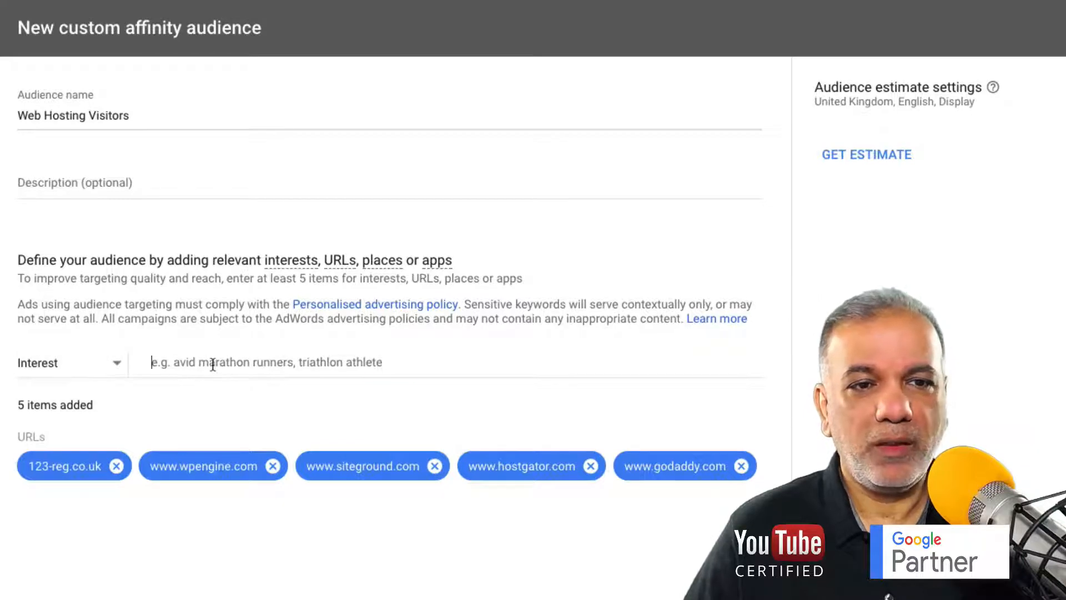
click(212, 365)
text(web hosting)
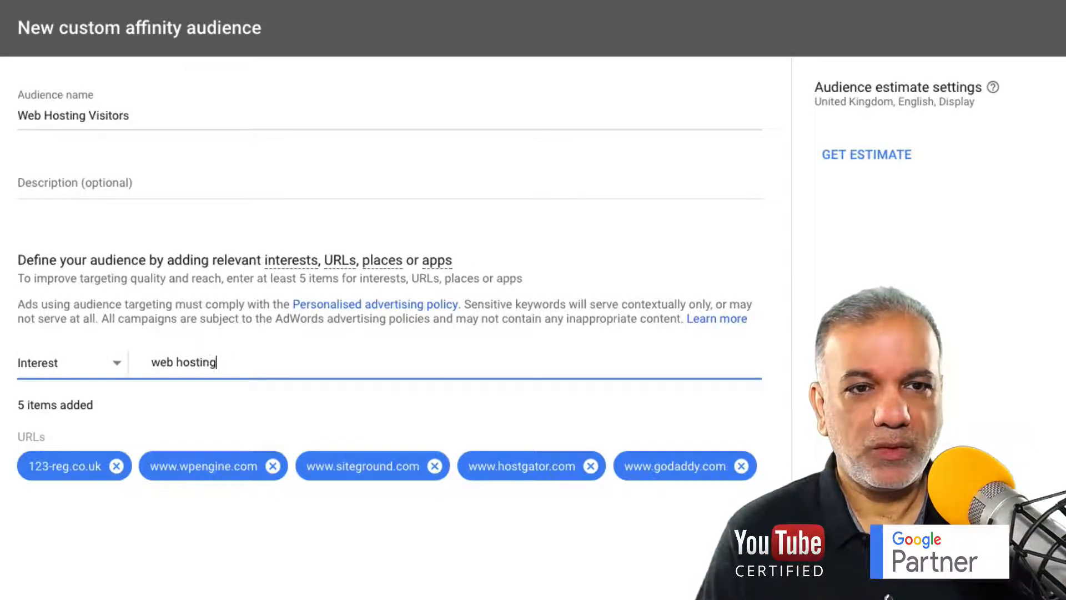
key(Return)
text(we)
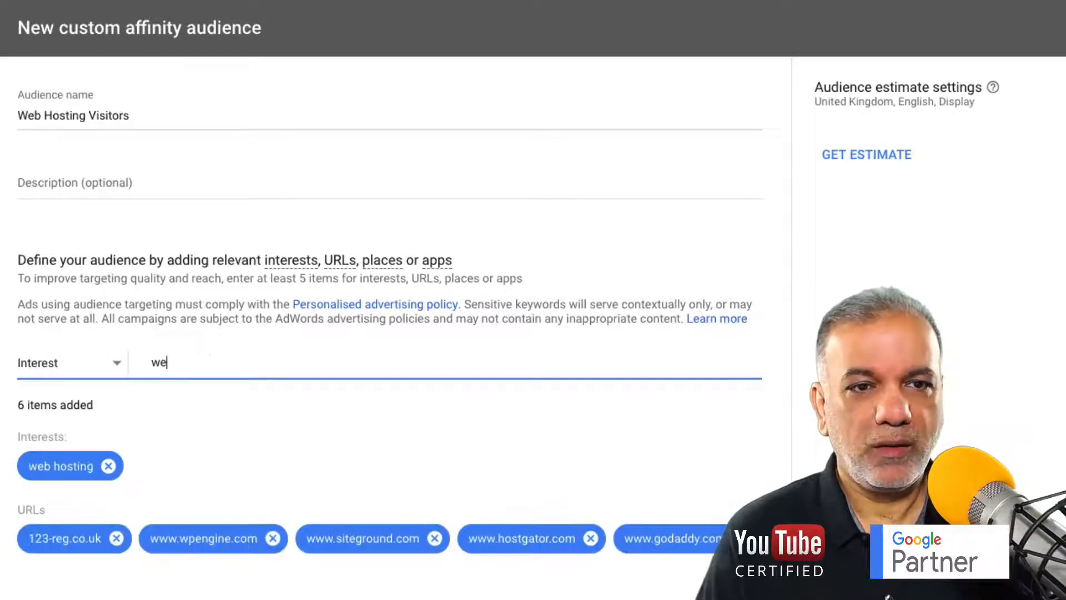
text(b servers)
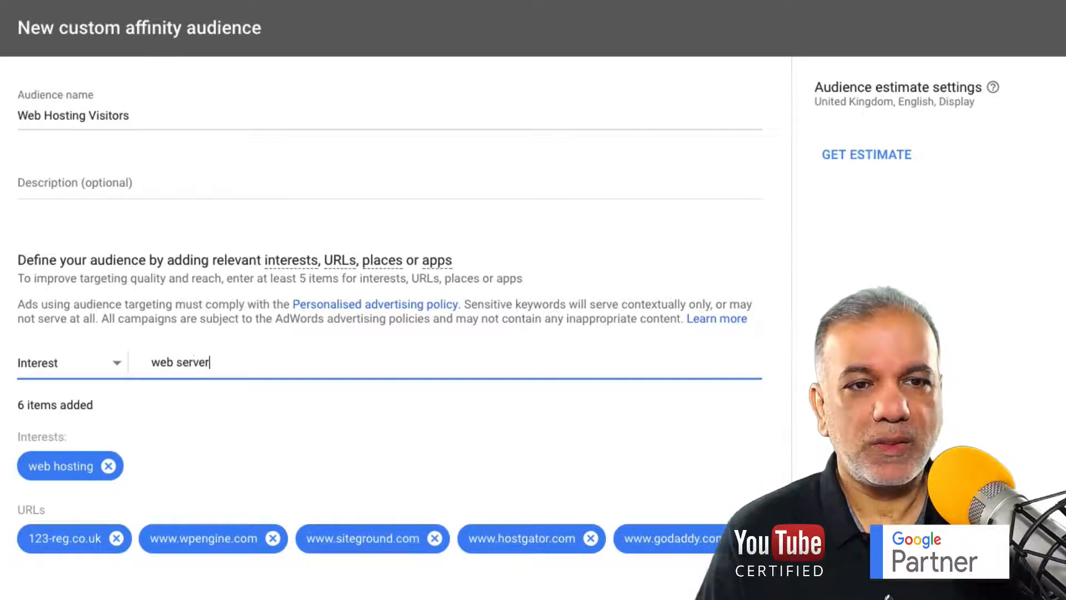
key(Return)
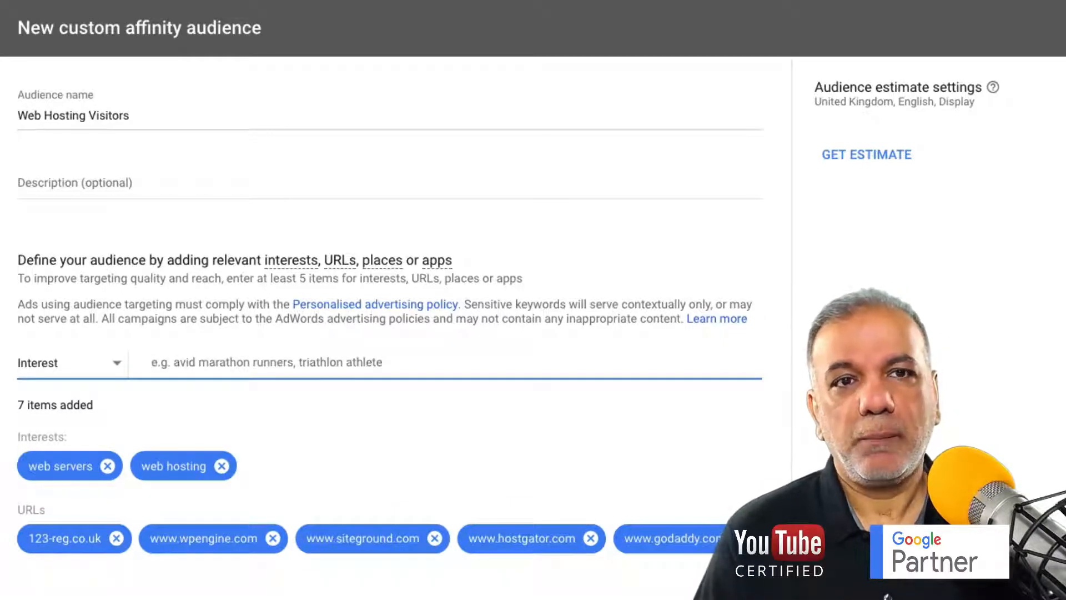
text(domain )
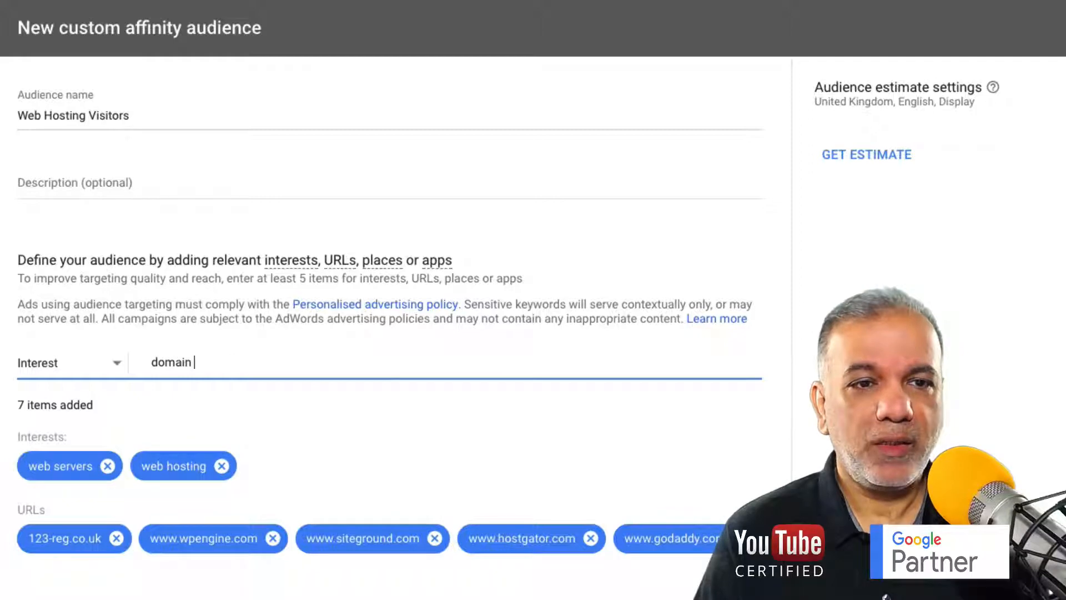
text(names)
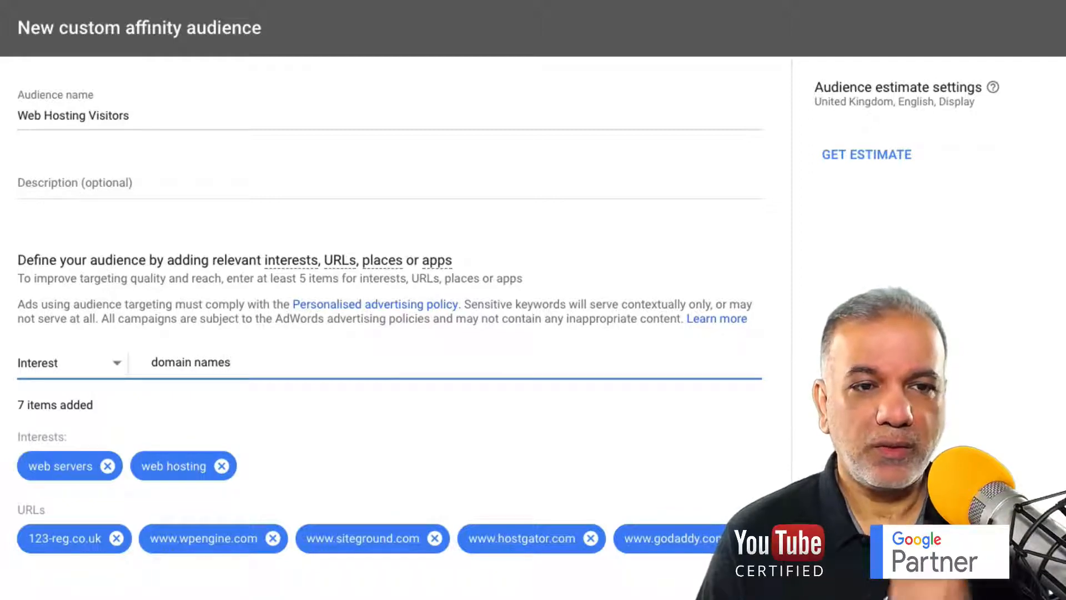
key(Return)
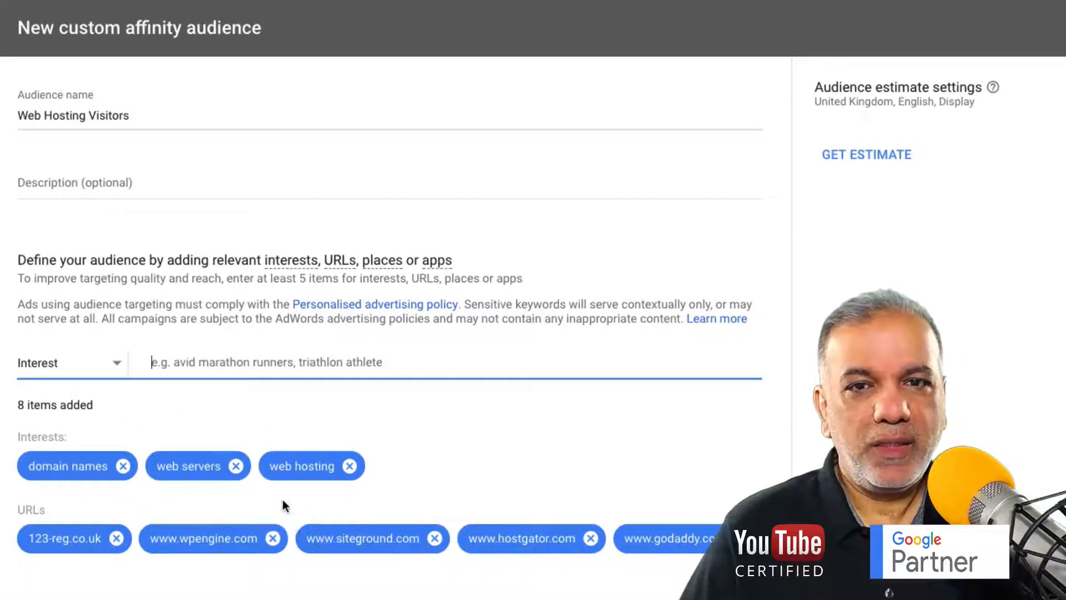
Get the audience size estimate and examine its impressions, top website topics and demographics.
click(855, 156)
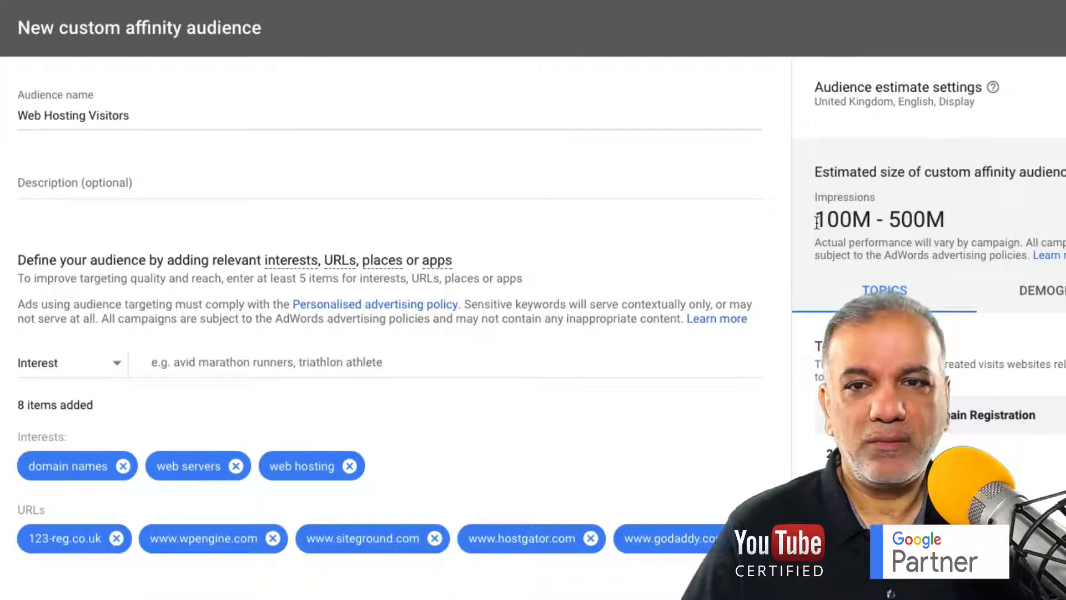
drag(815, 221, 916, 221)
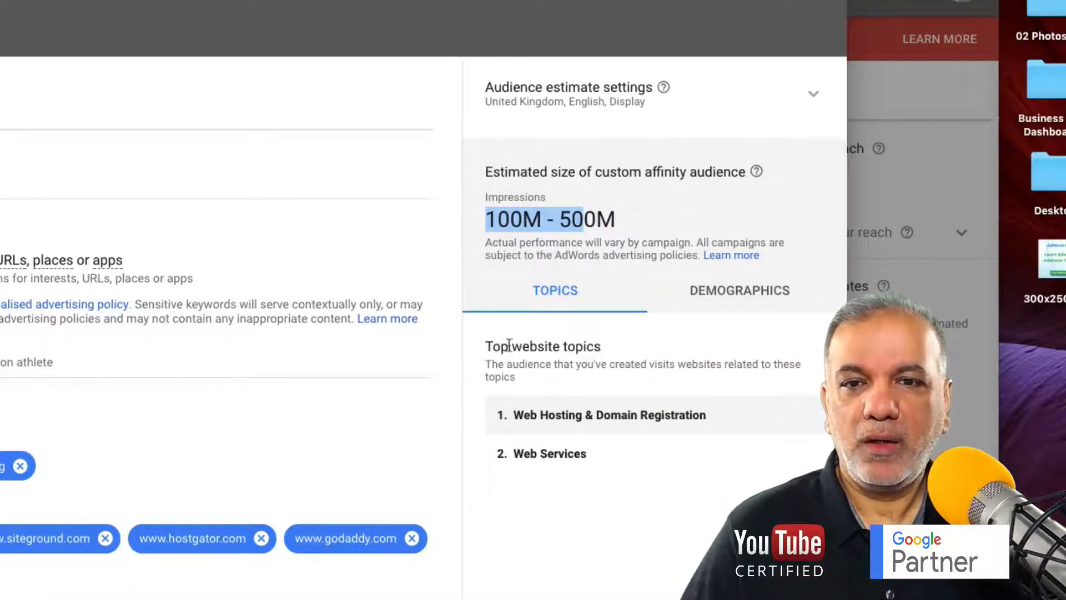
drag(494, 348, 590, 353)
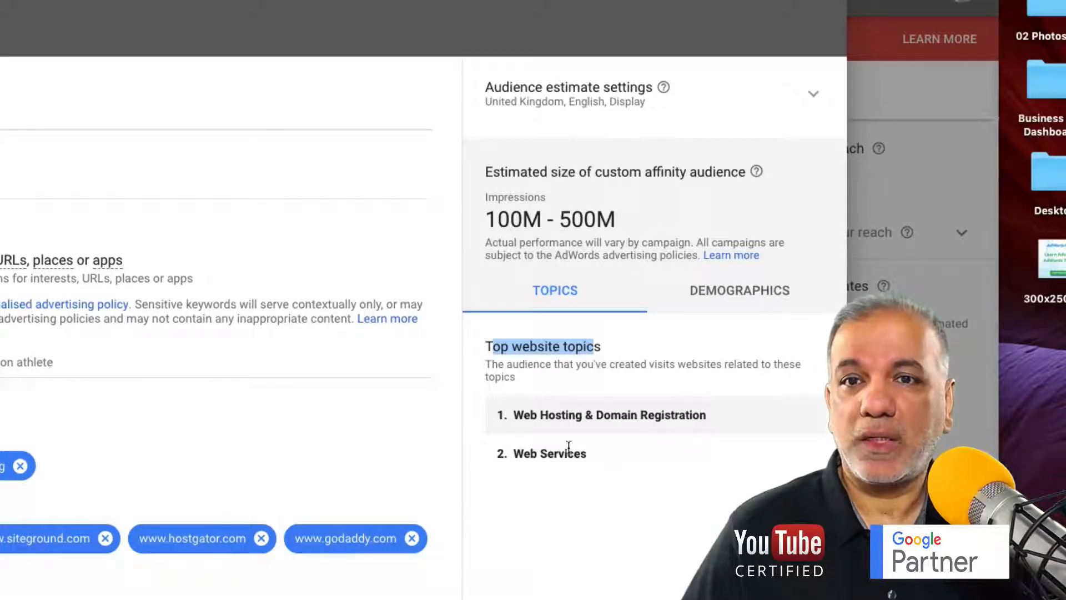
click(727, 296)
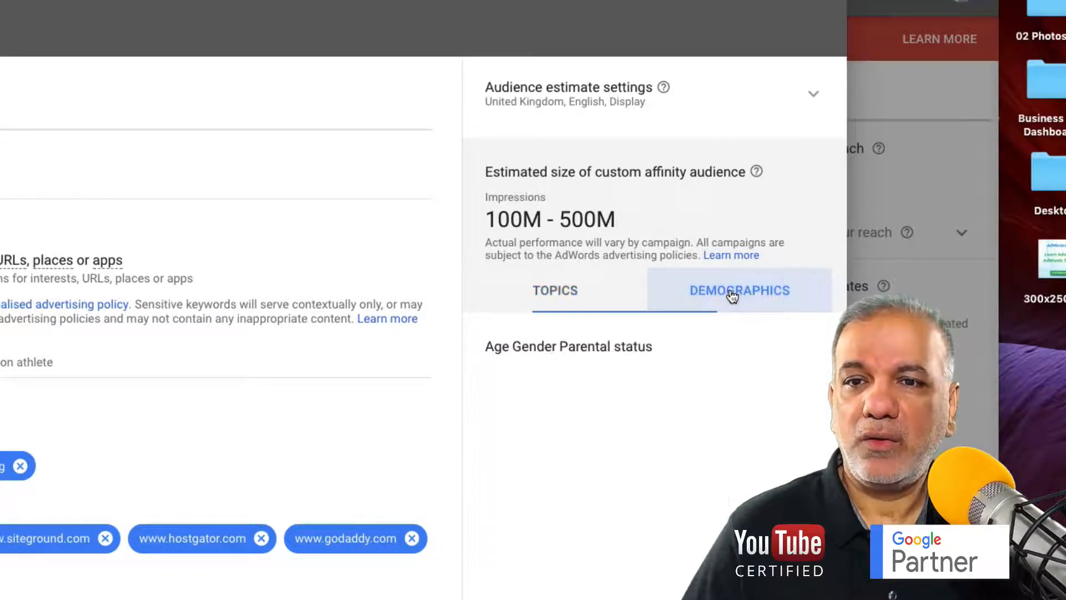
scroll(742, 417, down, 5)
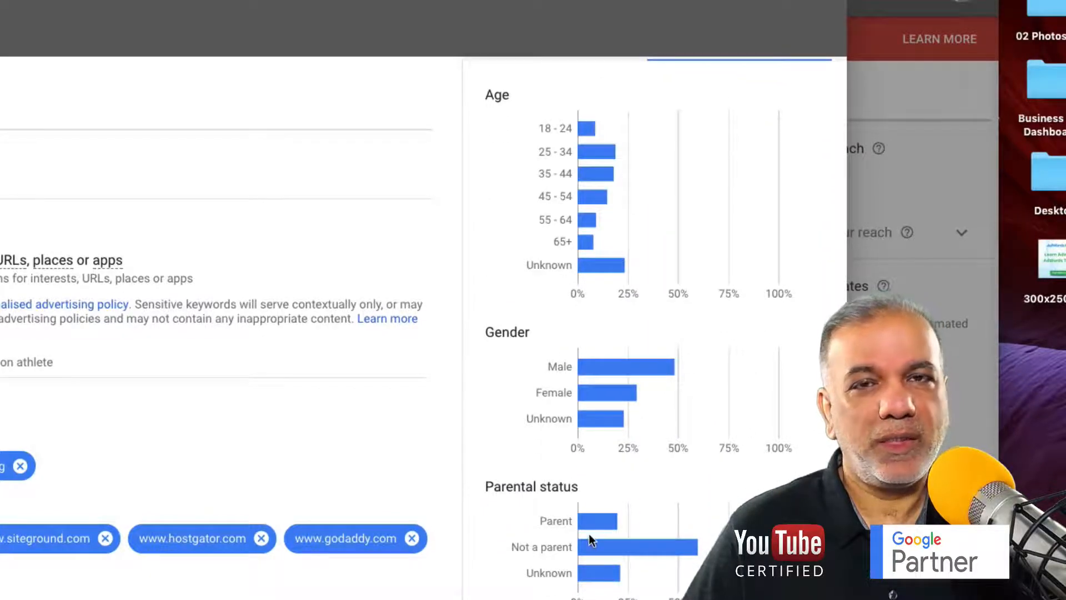
scroll(605, 288, up, 3)
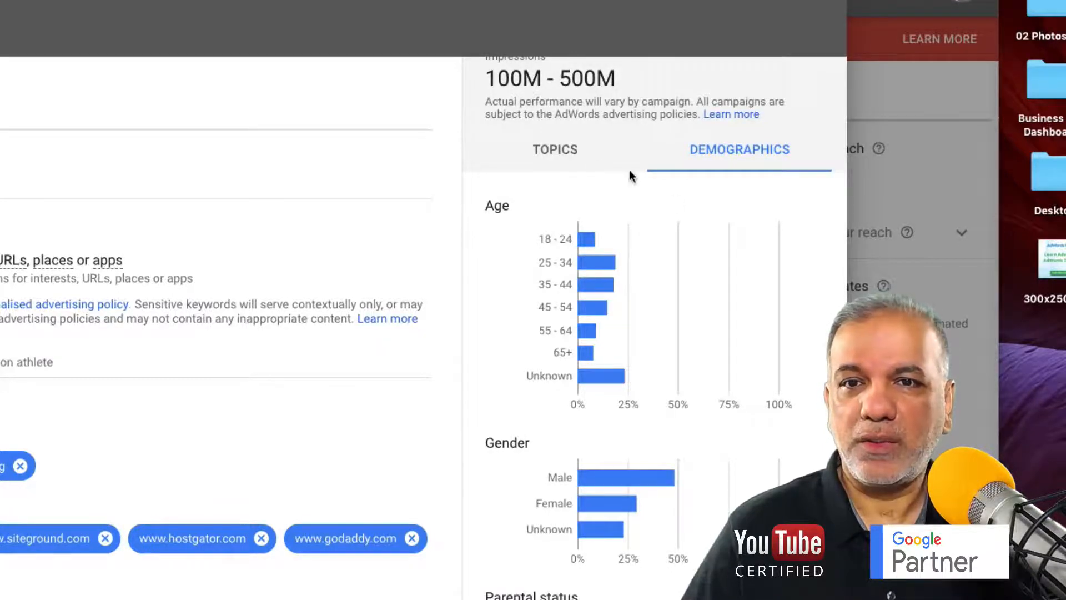
click(564, 154)
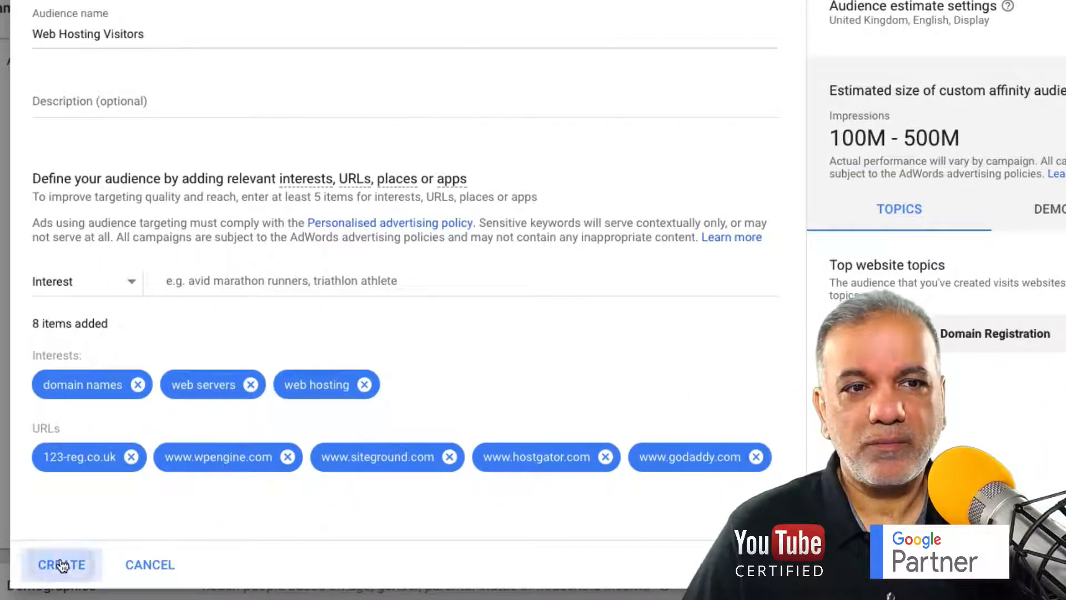
Create the custom affinity audience and check its selection in the ad group's targeted audiences.
click(61, 565)
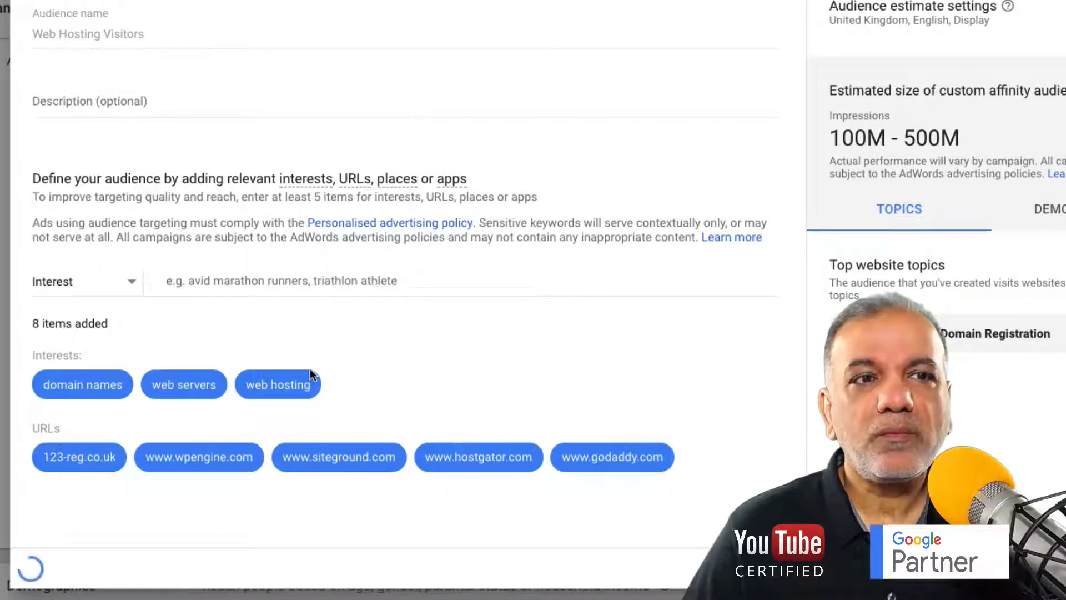
scroll(310, 368, down, 1)
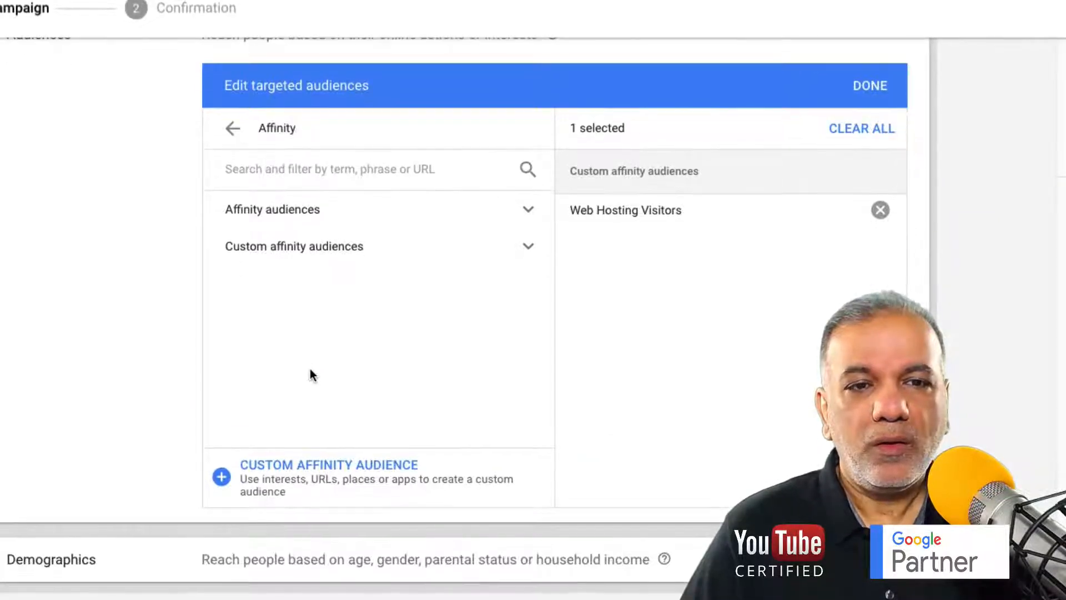
scroll(310, 375, down, 5)
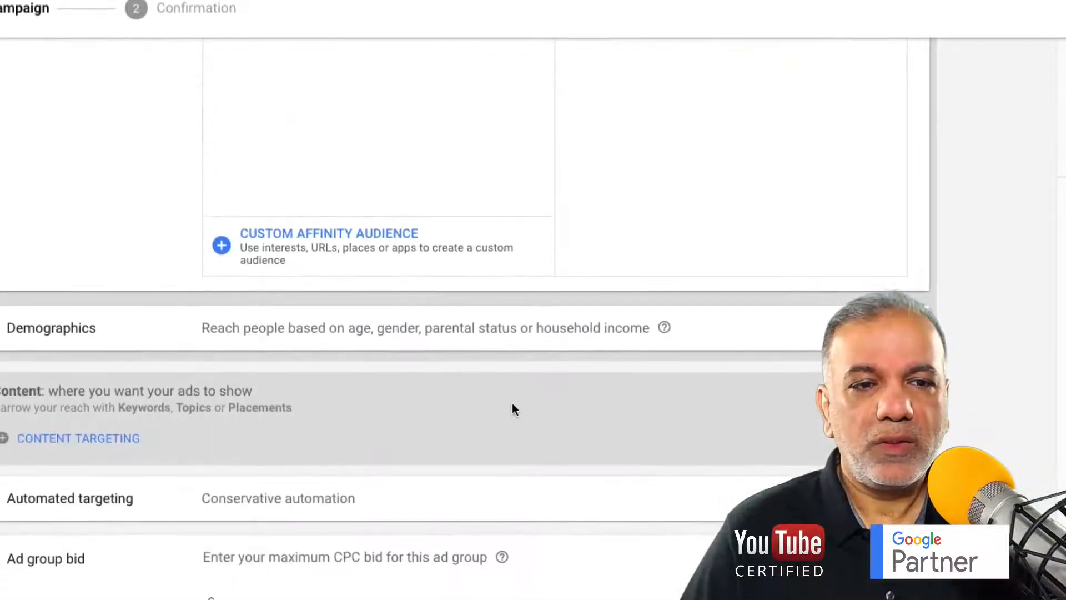
scroll(557, 423, up, 3)
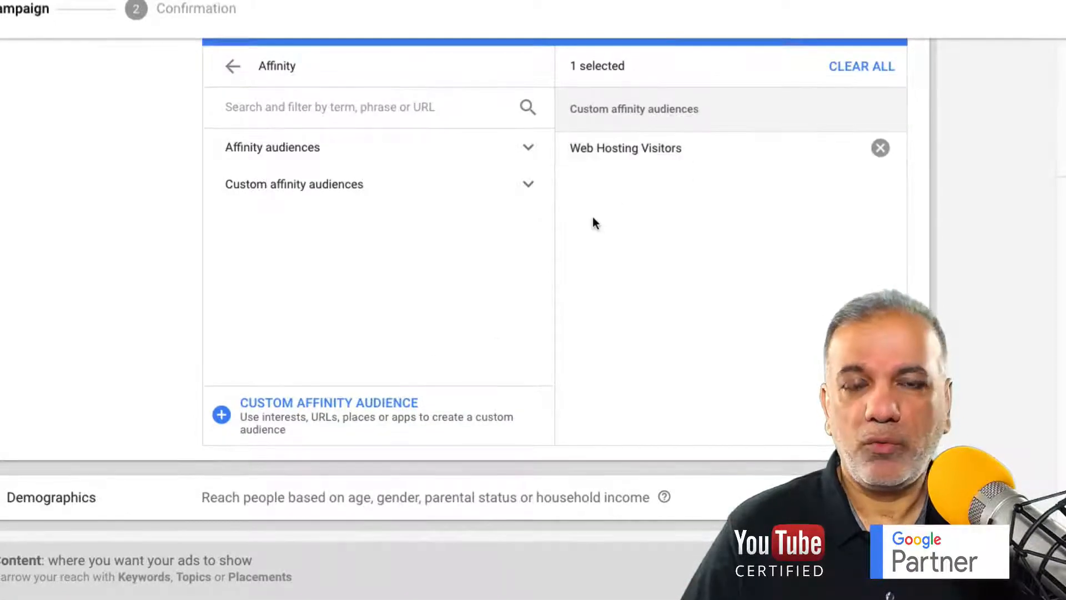
Set the ad group's maximum CPC bid to £1.00, leaving demographics, content targeting and automated targeting as they are.
scroll(586, 224, down, 3)
scroll(540, 243, down, 2)
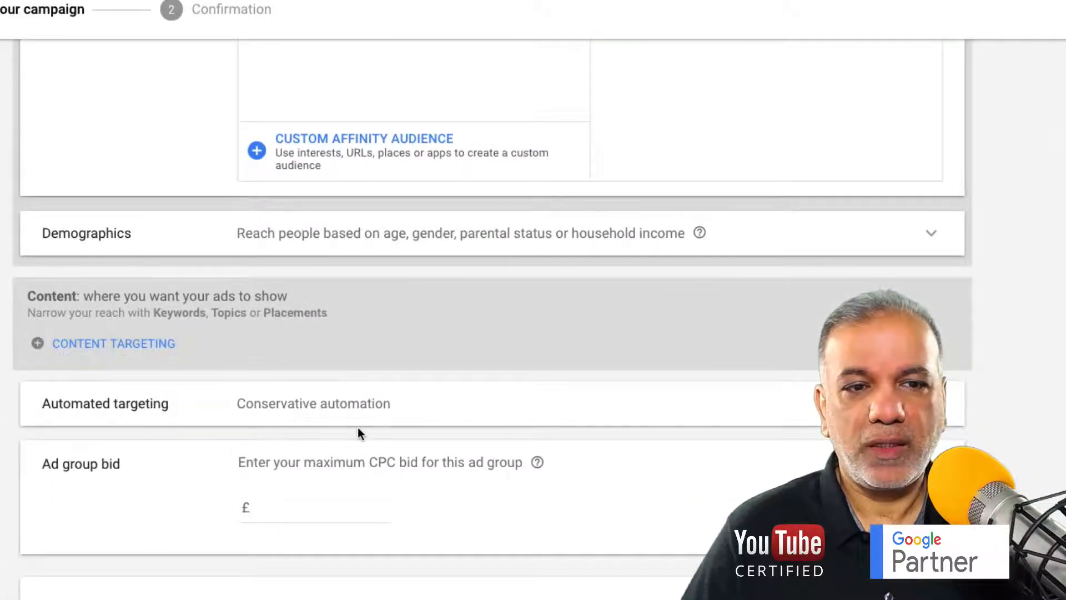
scroll(300, 404, down, 1)
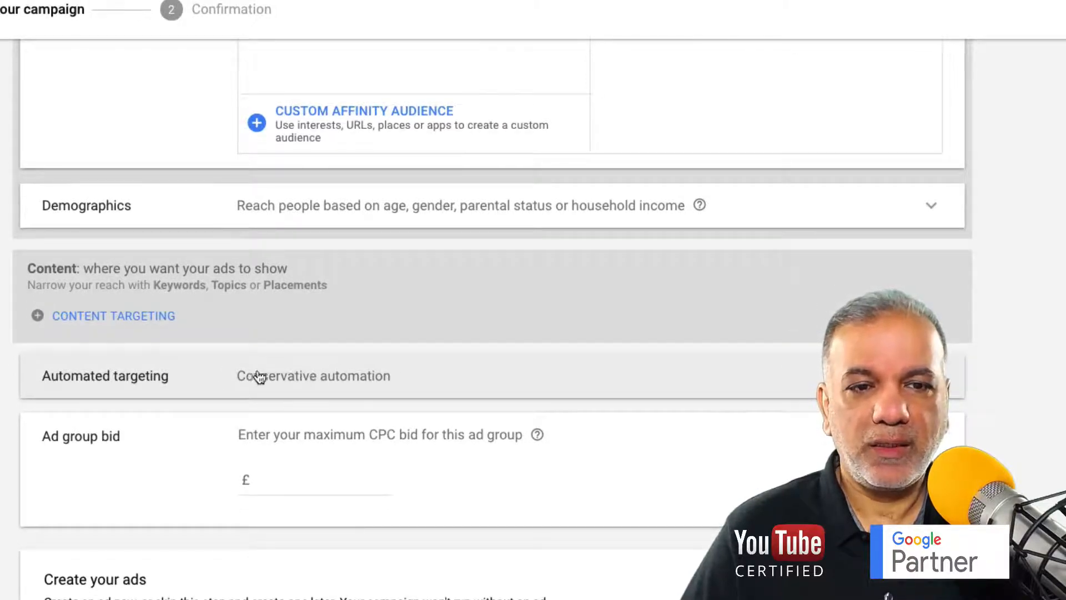
scroll(199, 412, down, 4)
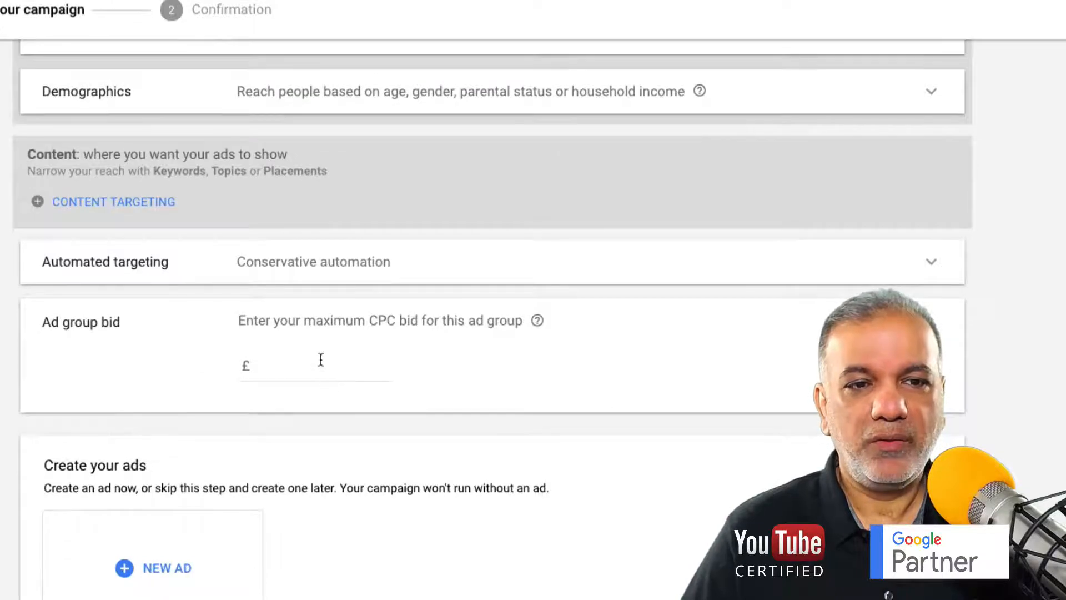
click(321, 360)
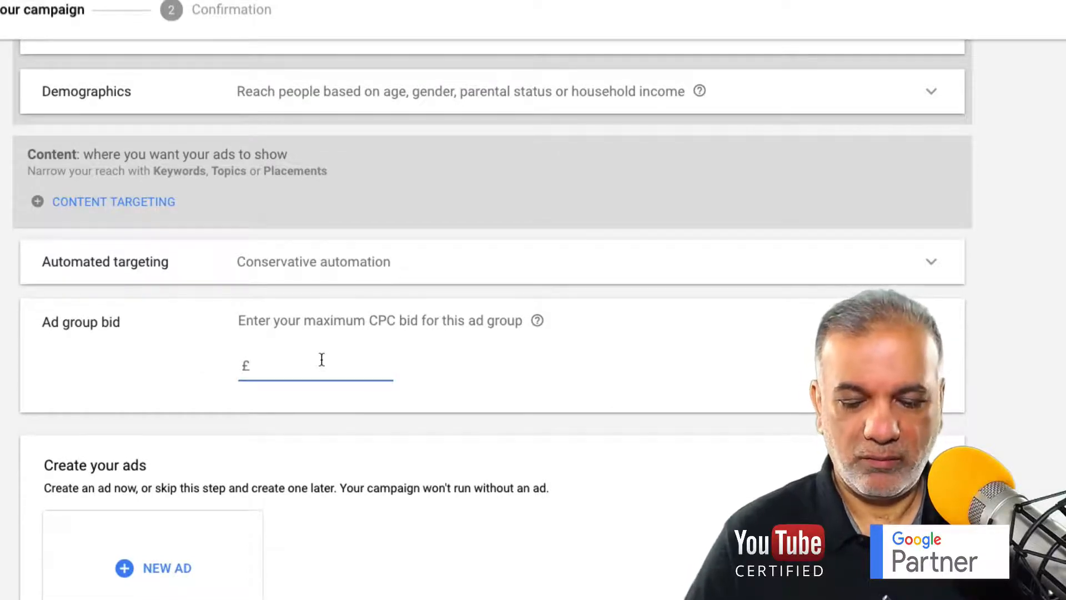
text(1.00)
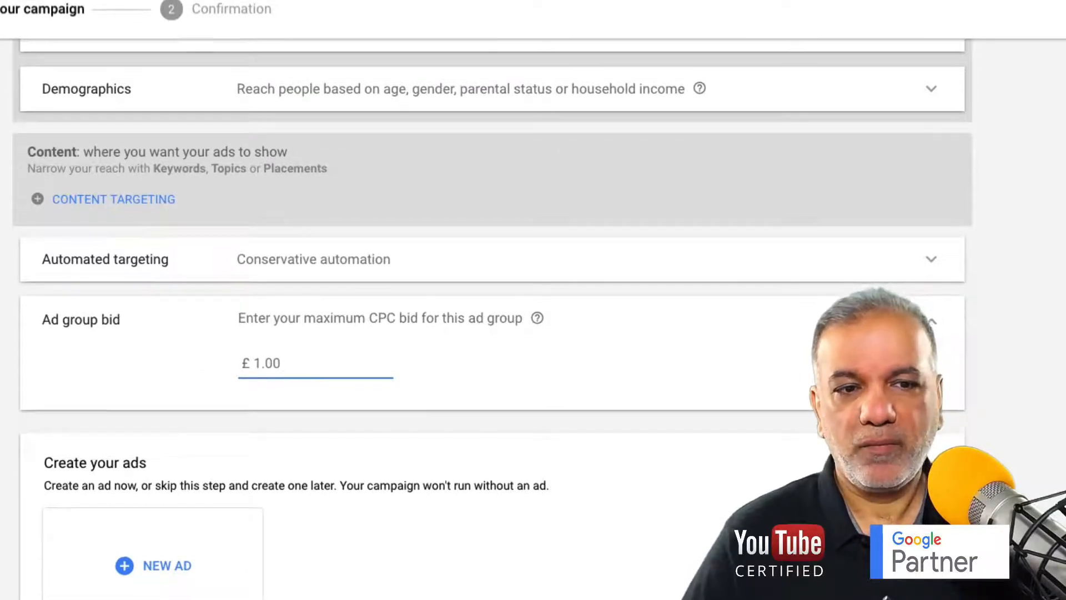
Upload the image 300x250-5.jpg as a new display ad and add it to the ad group.
scroll(253, 439, down, 2)
click(168, 466)
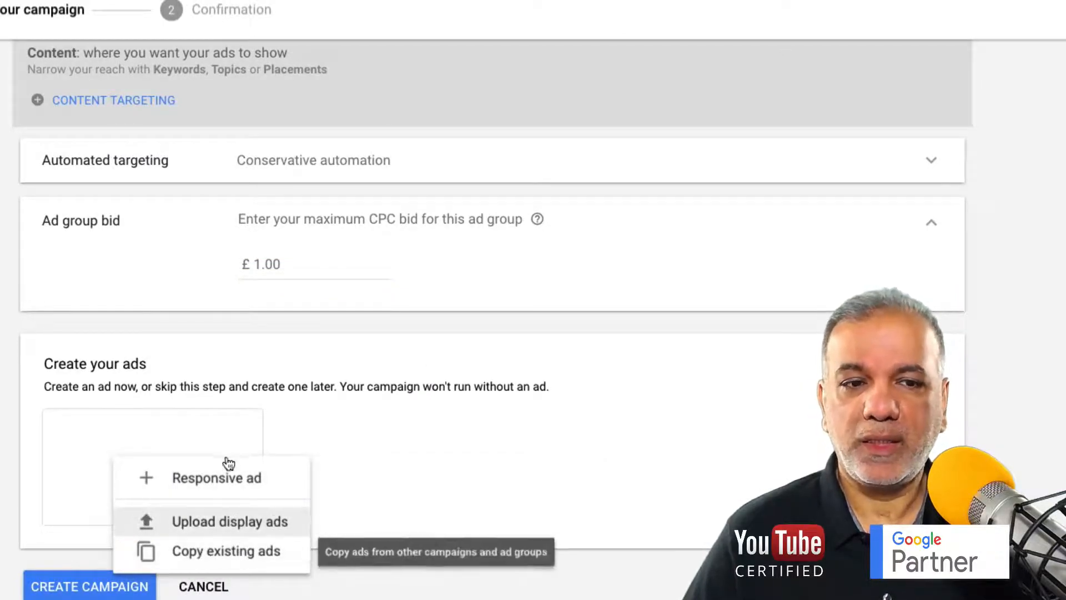
click(198, 524)
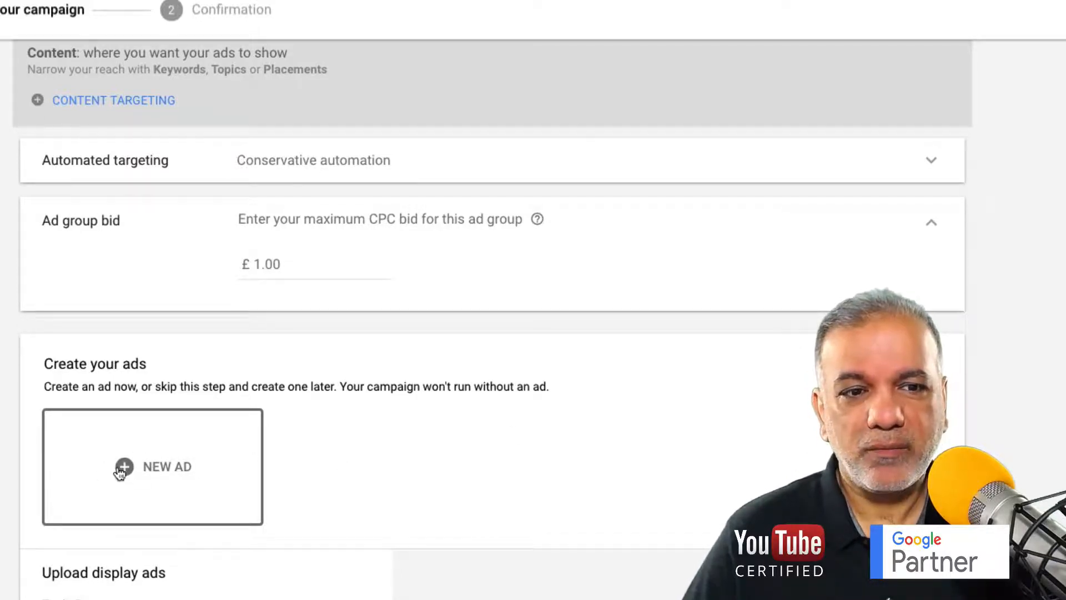
scroll(166, 453, down, 5)
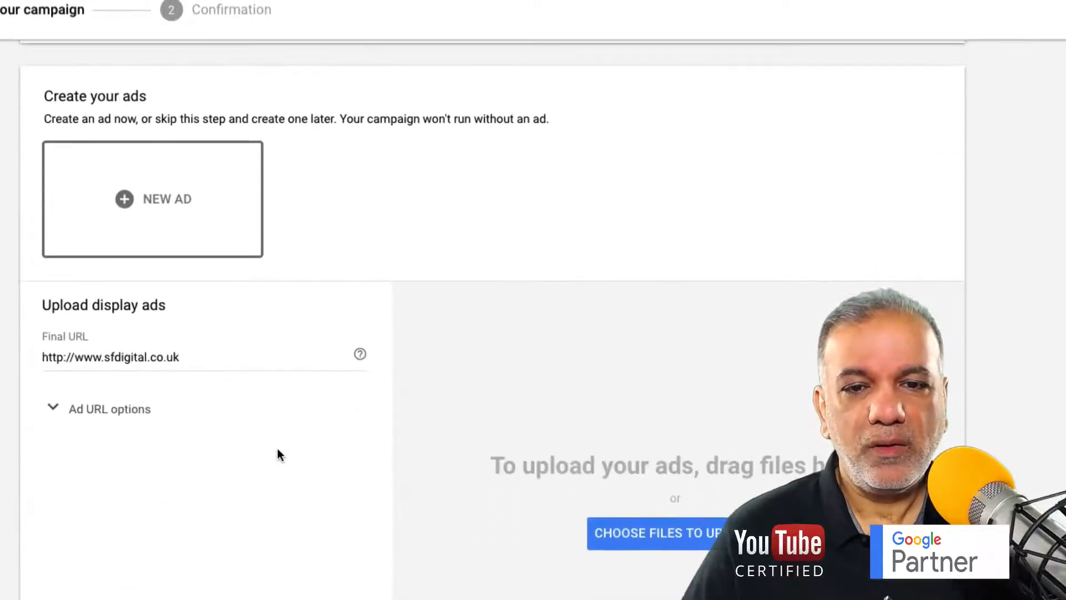
scroll(279, 454, down, 1)
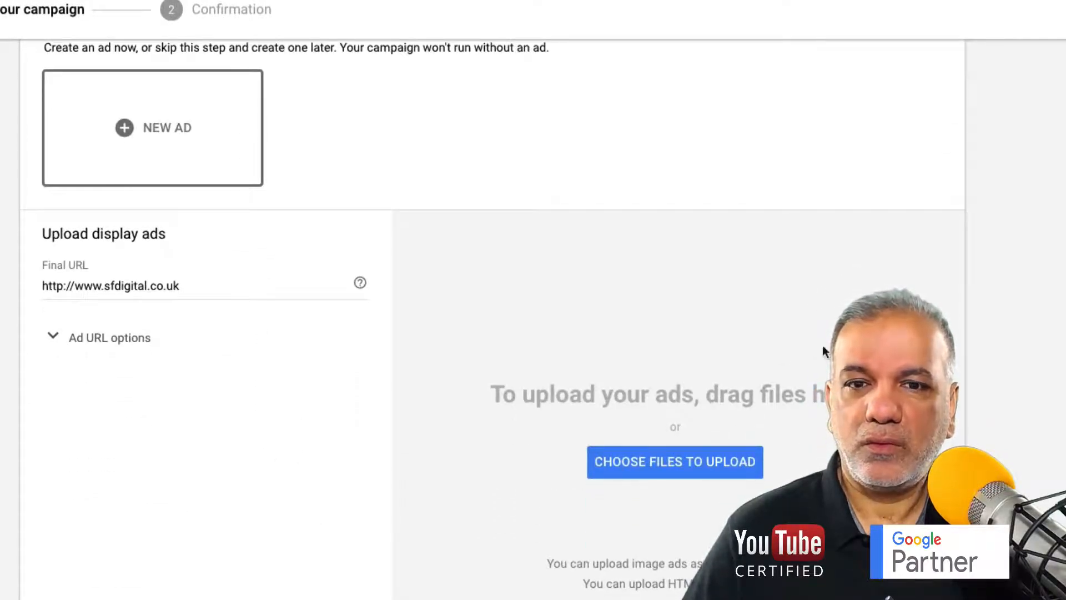
drag(823, 350, 714, 348)
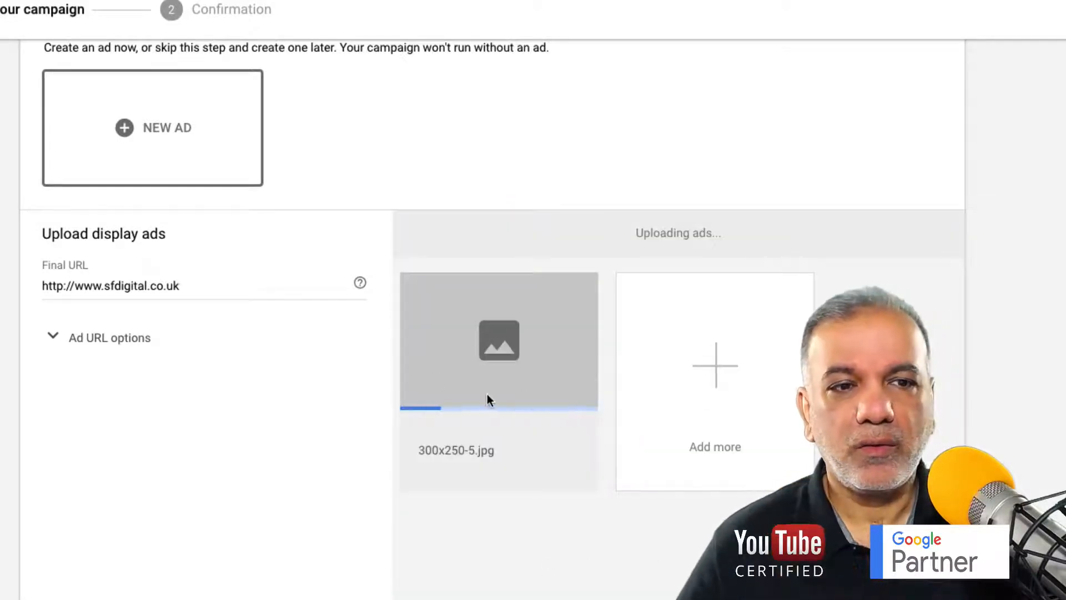
scroll(494, 392, down, 5)
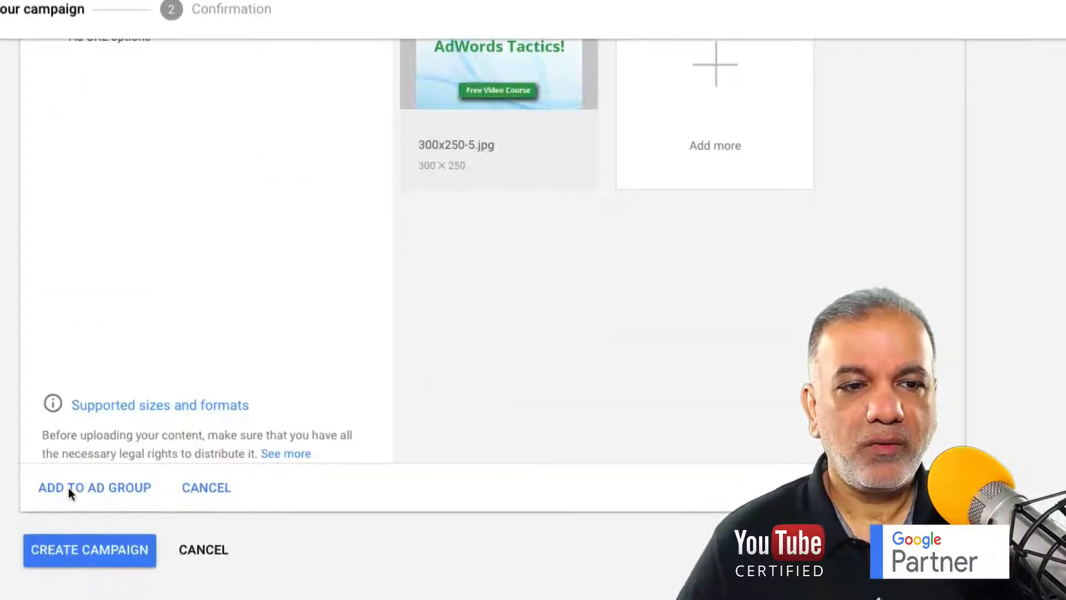
click(98, 487)
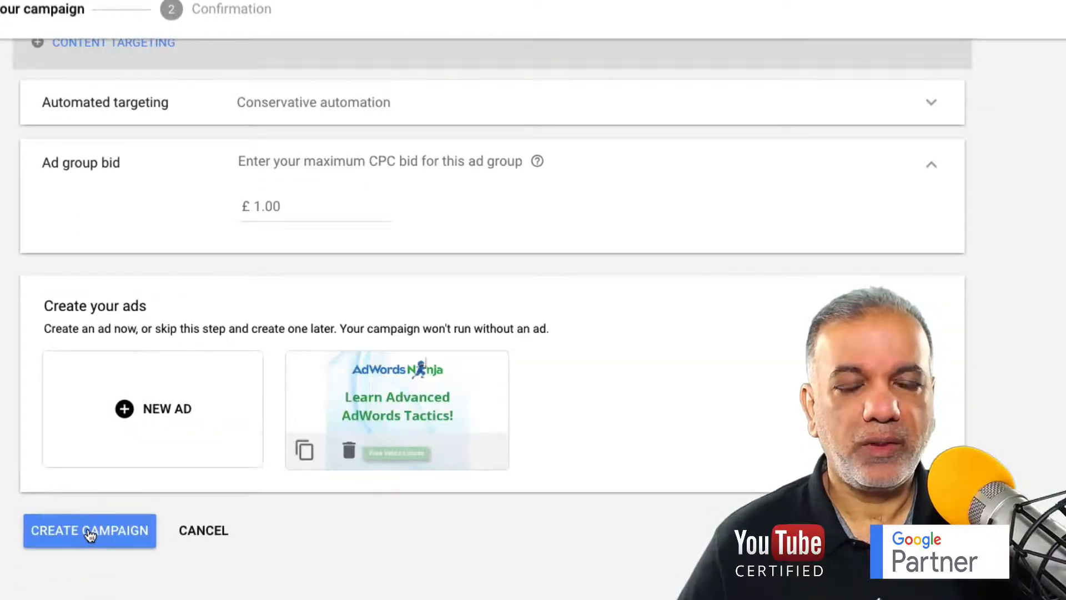